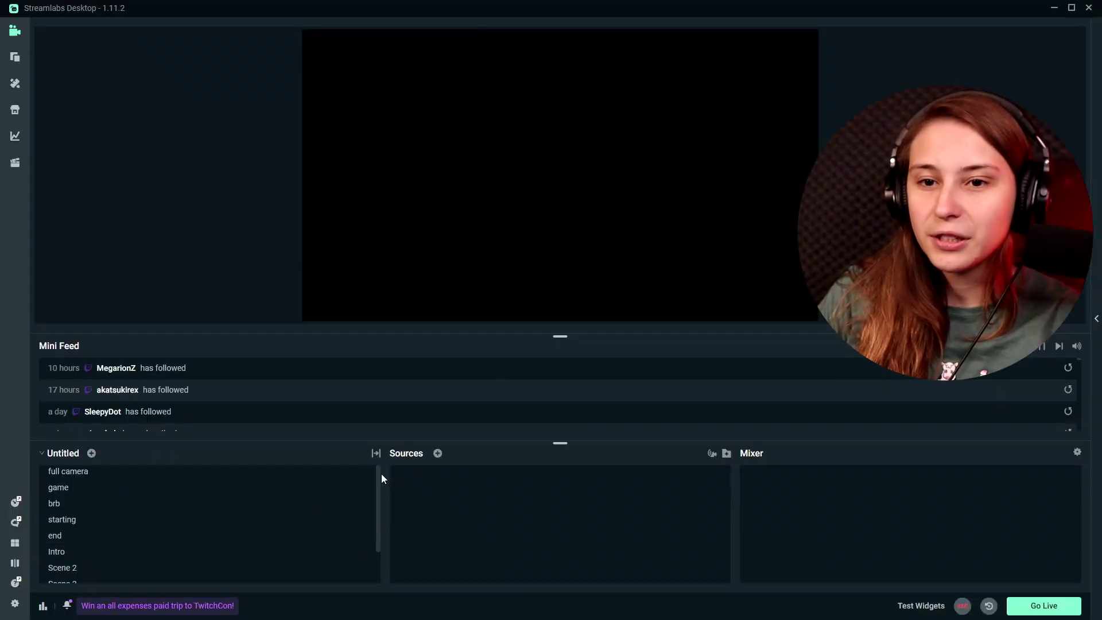
Step: Add a Collab Cam source with its default name to New Scene and start Collab Cam
drag(380, 492, 384, 576)
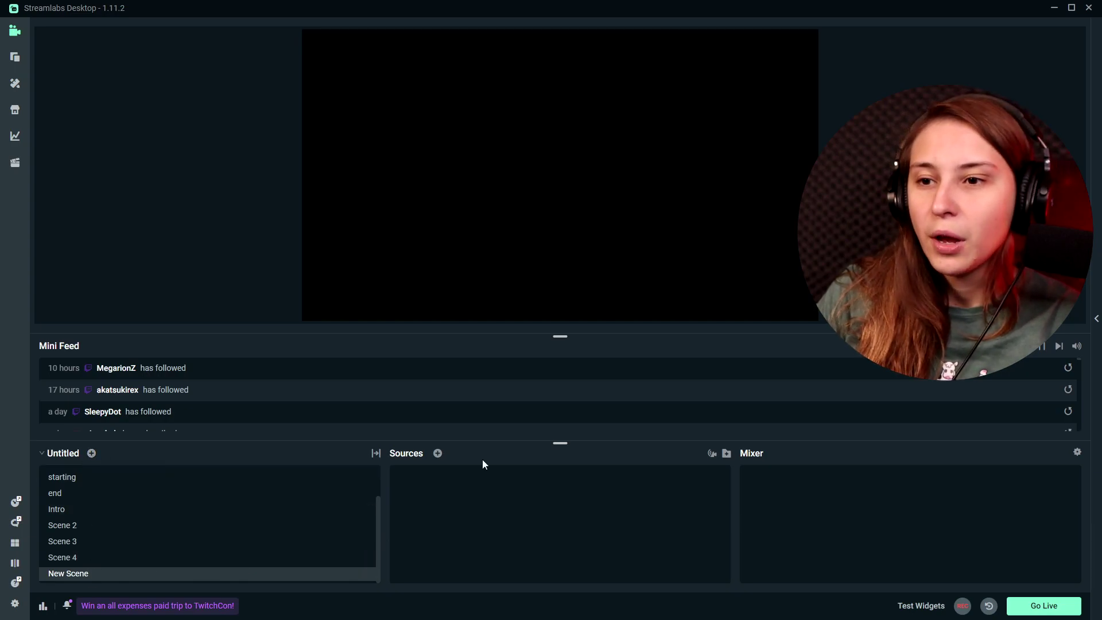
click(438, 453)
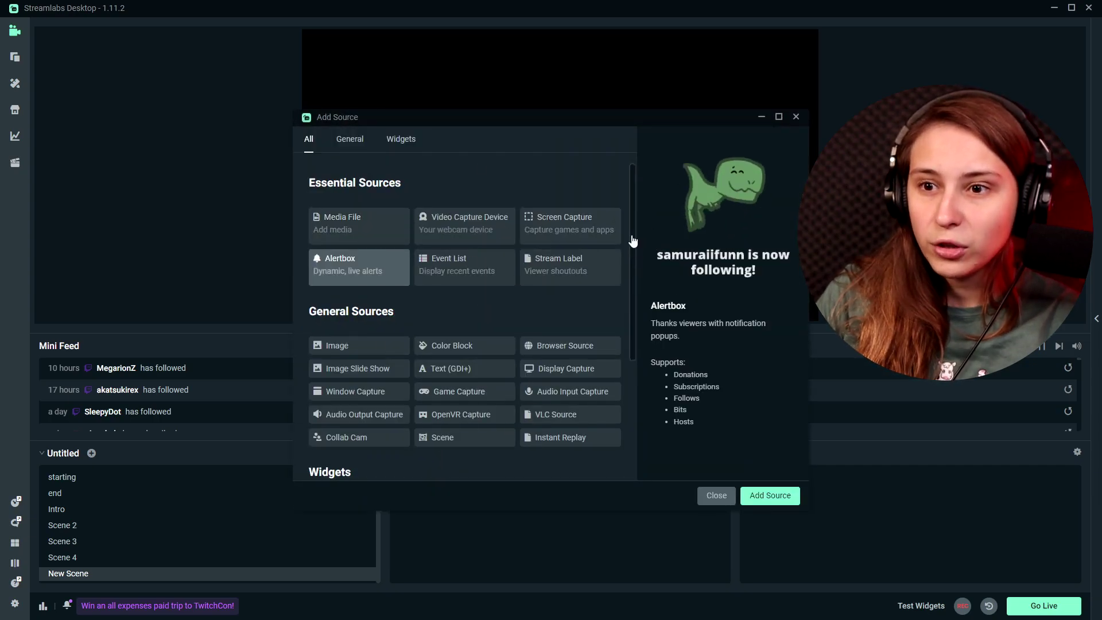
scroll(501, 281, down, 1)
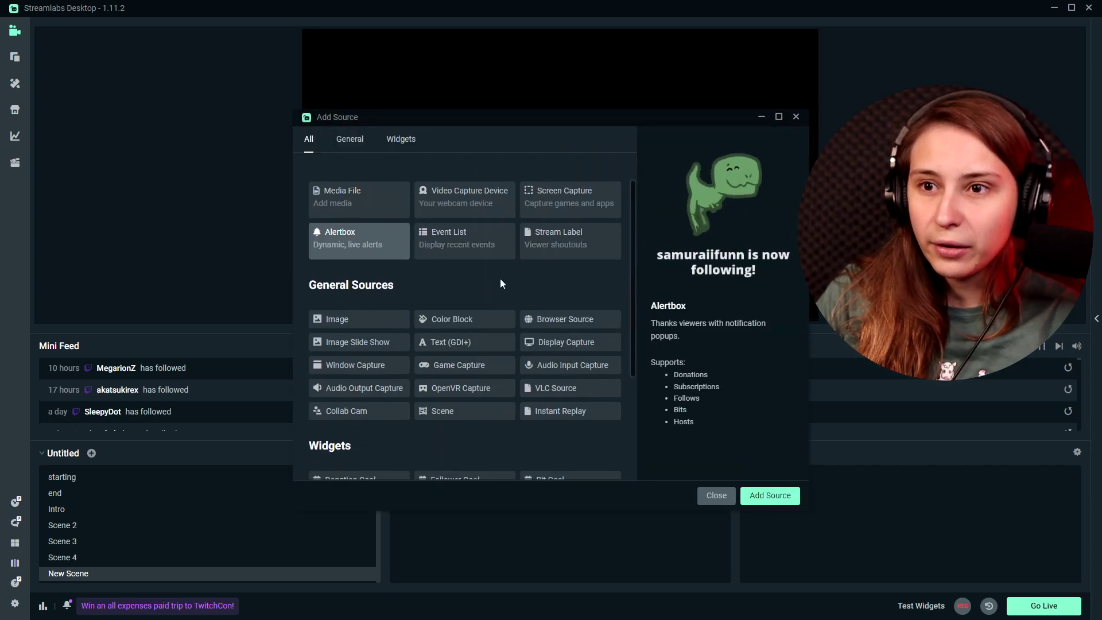
click(339, 419)
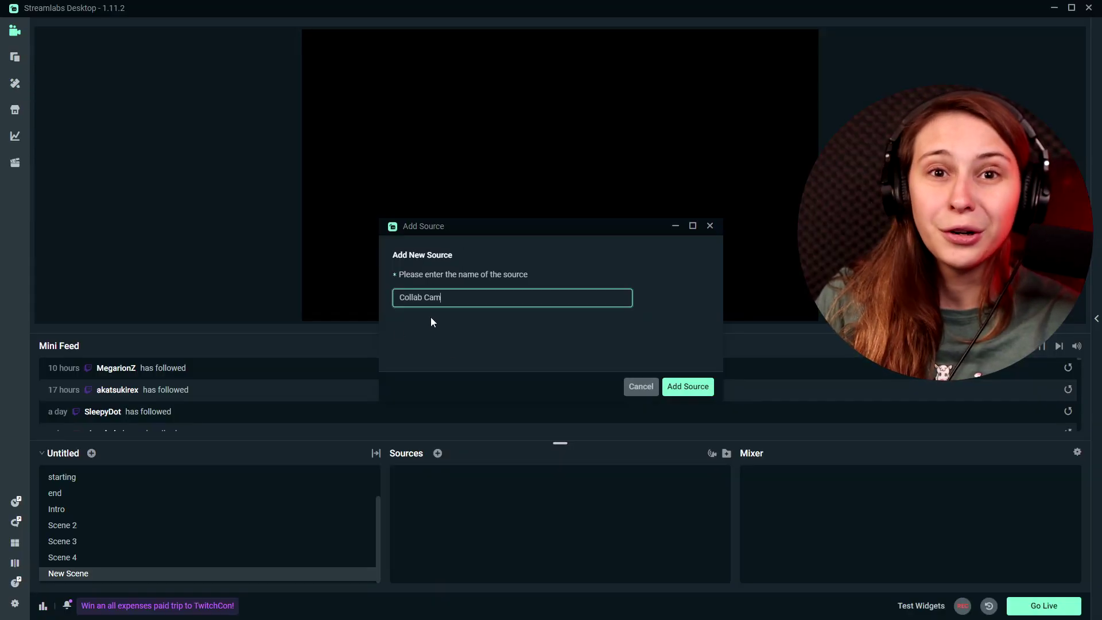
key(Return)
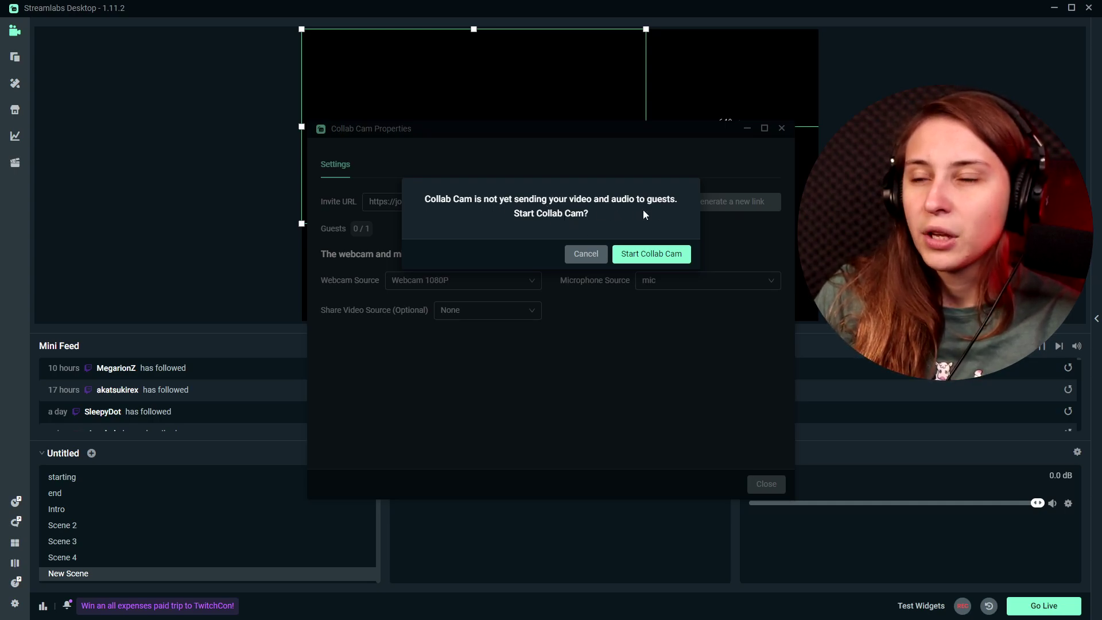
click(656, 256)
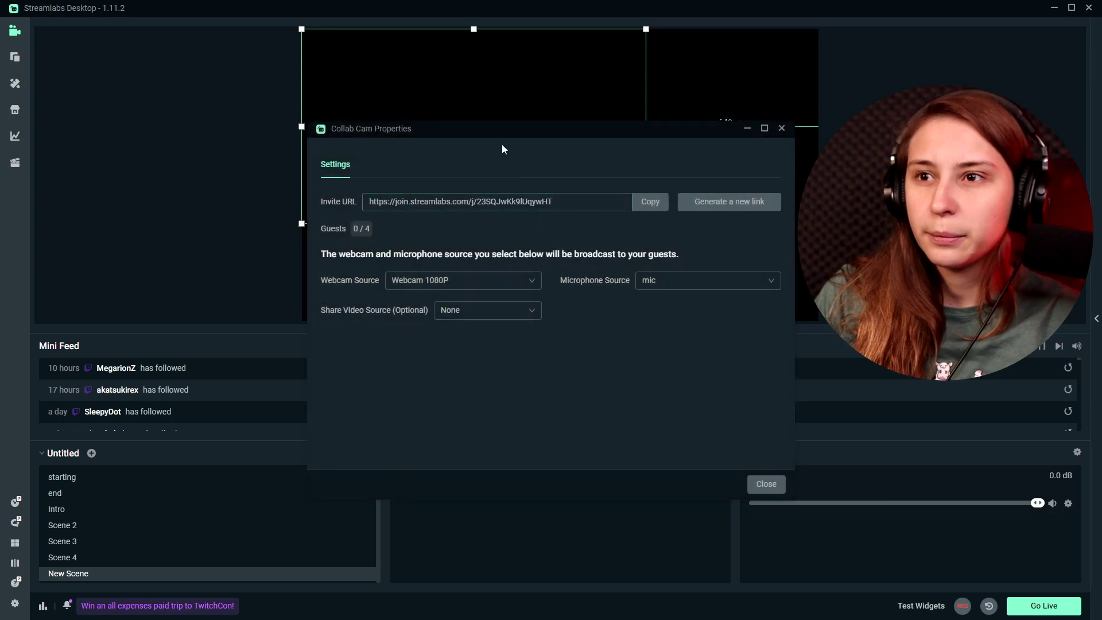
Step: Generate a new Collab Cam invite link and check which webcam sources are available to broadcast
drag(481, 132, 430, 115)
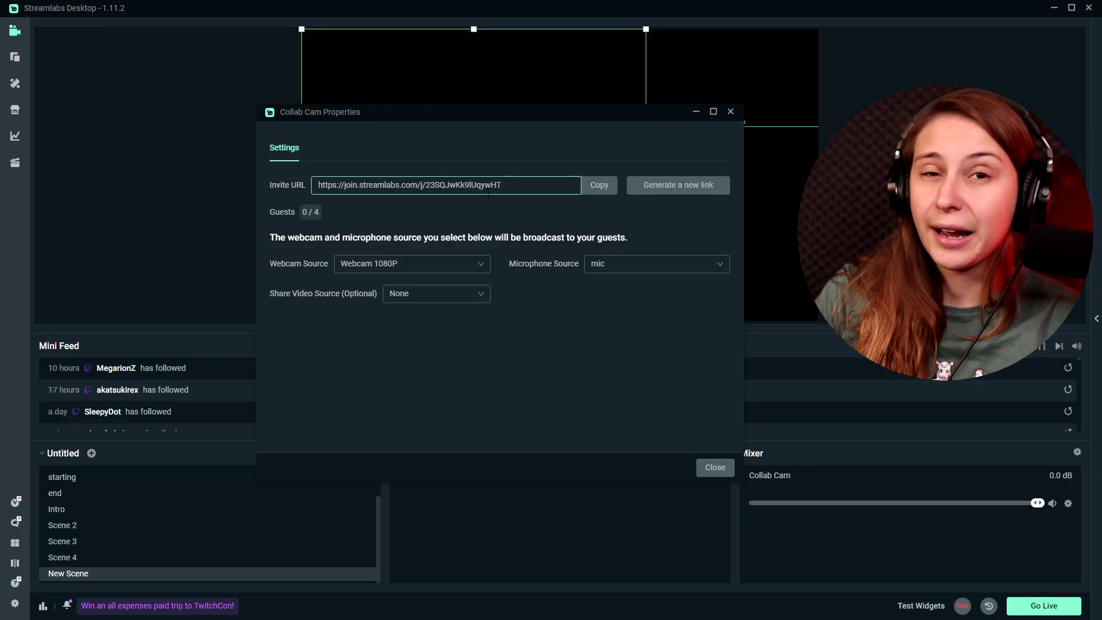
click(649, 187)
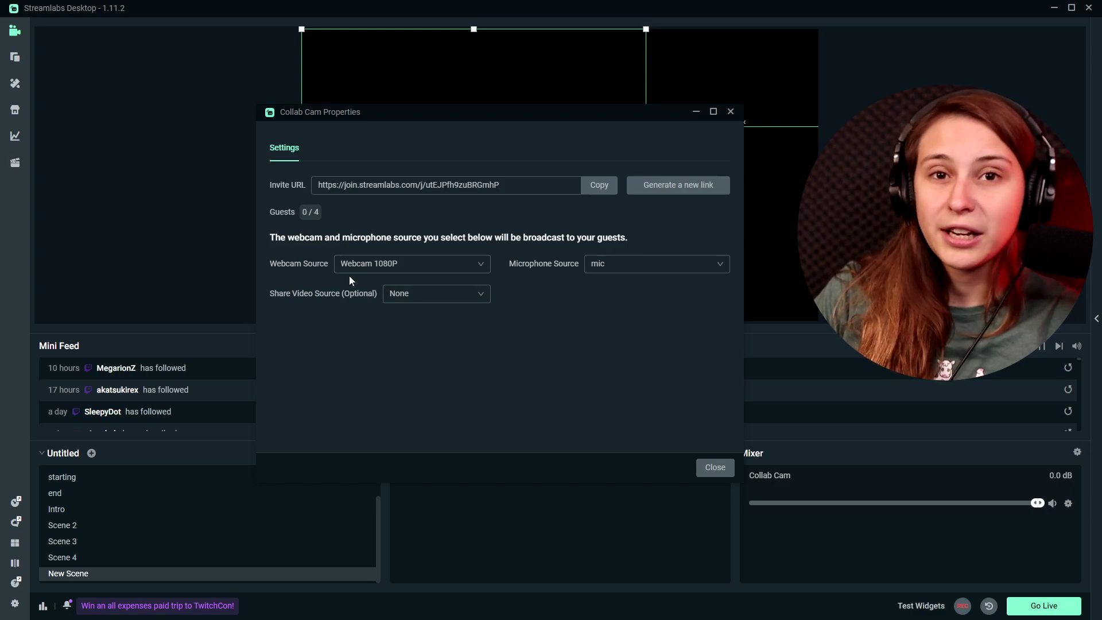
click(351, 264)
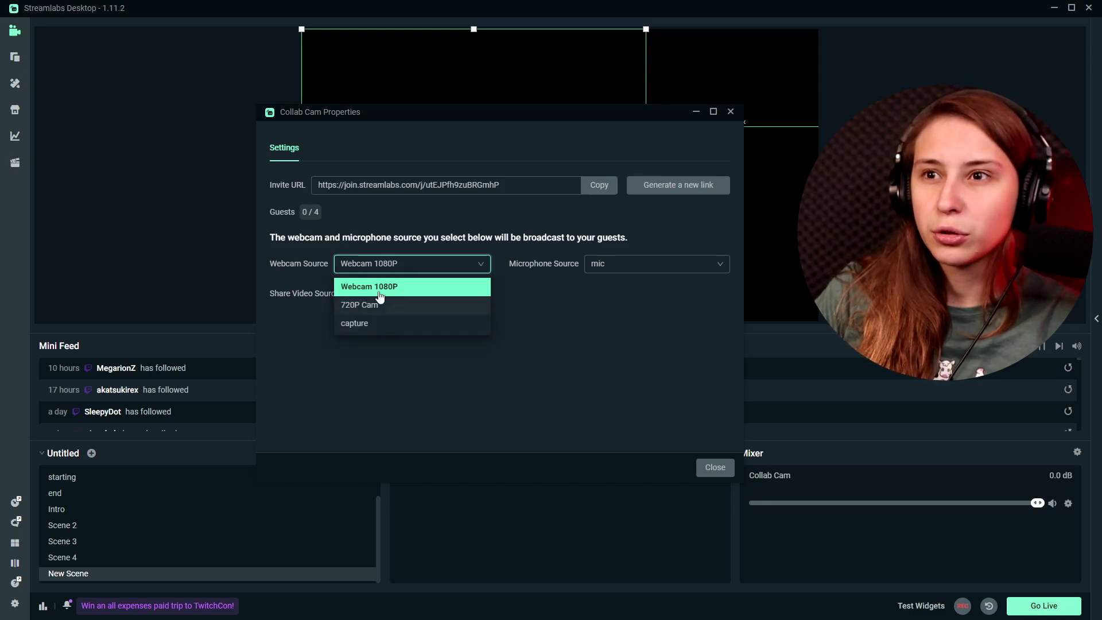
drag(401, 113, 313, 123)
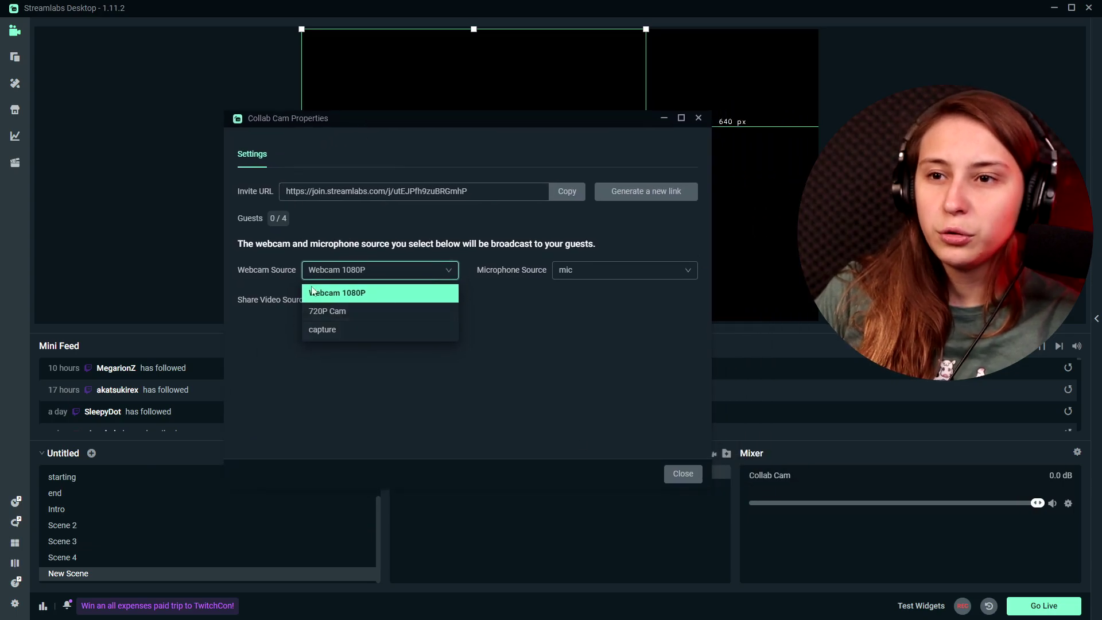
click(664, 120)
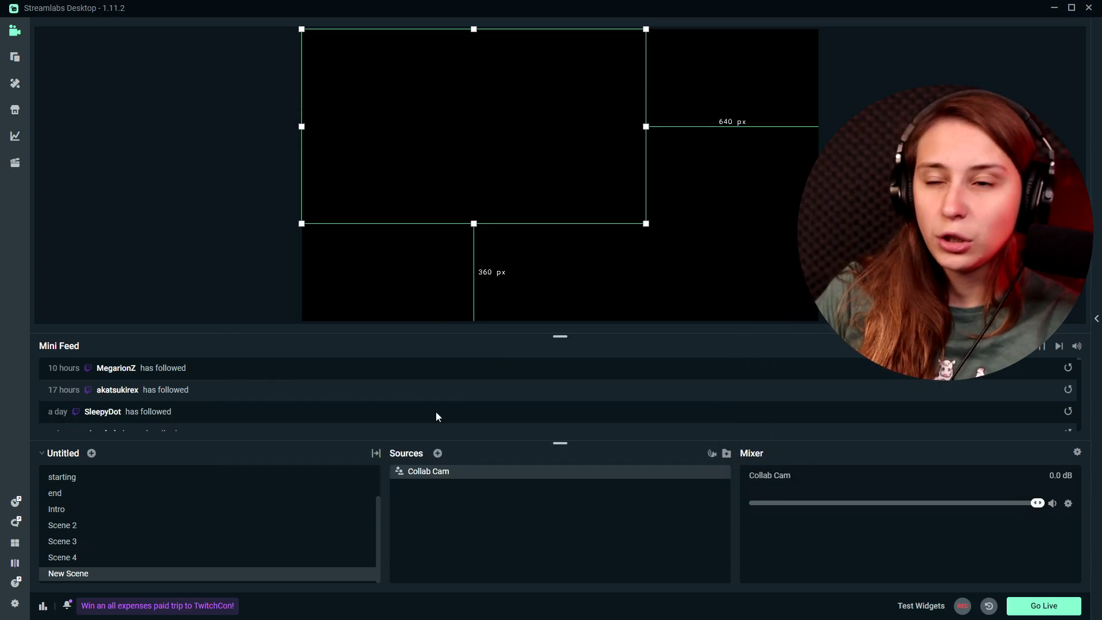
Step: Add a new Video Capture Device source named Webcam to New Scene instead of reusing an existing one
click(437, 453)
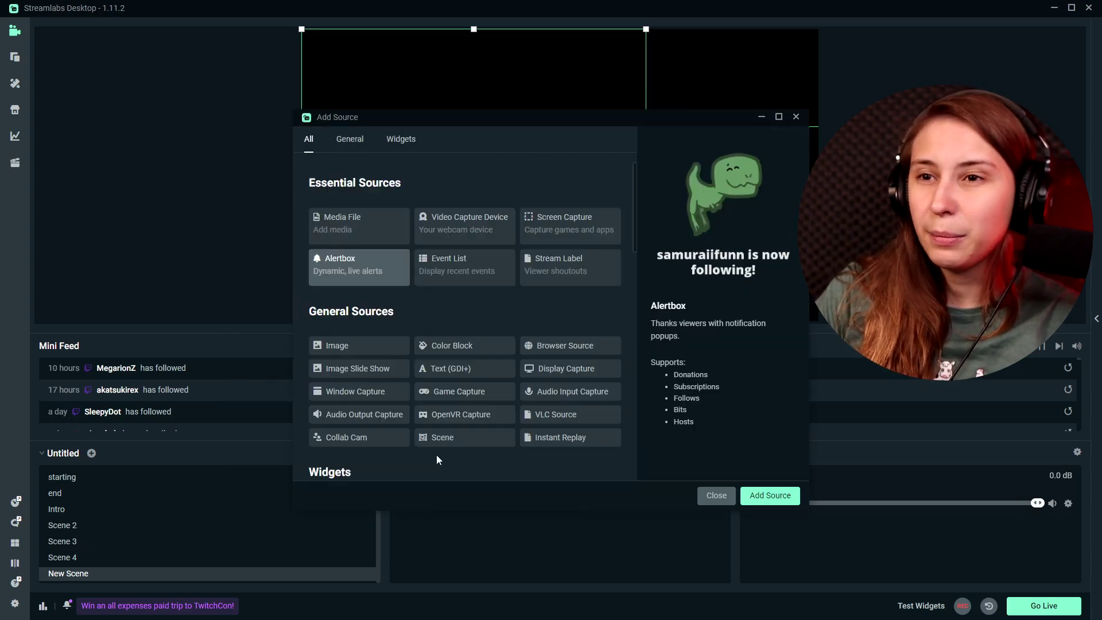
click(460, 236)
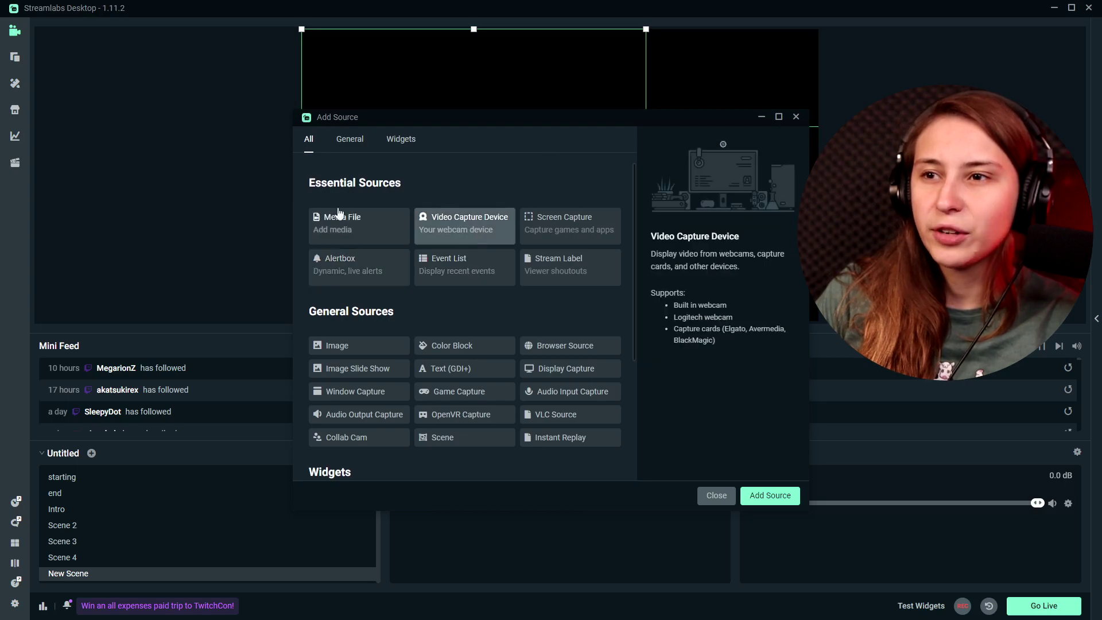
click(770, 497)
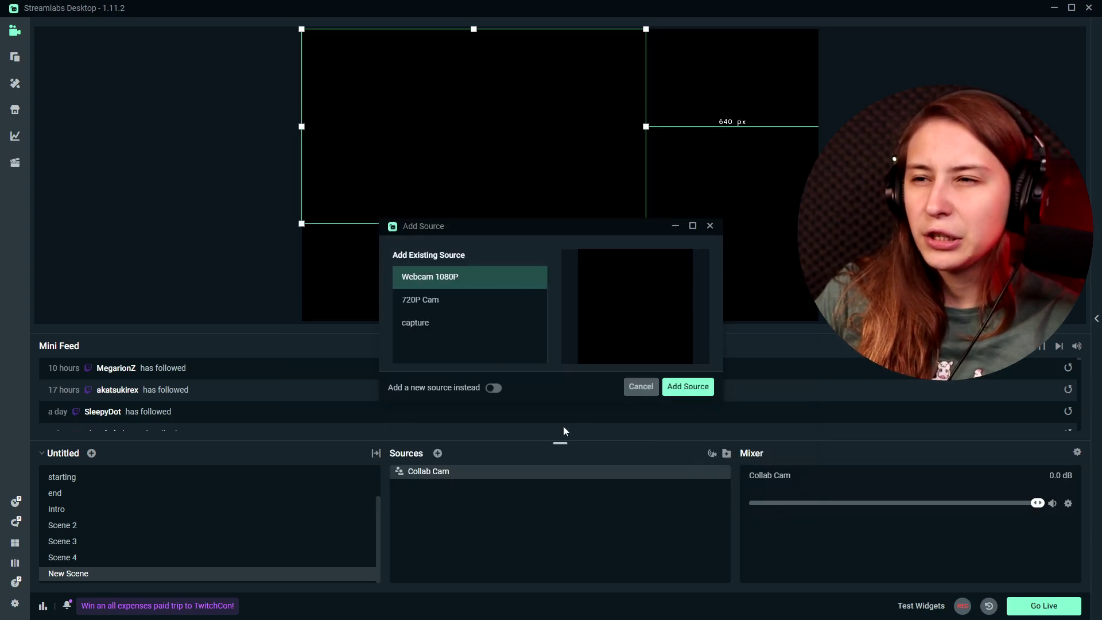
click(493, 388)
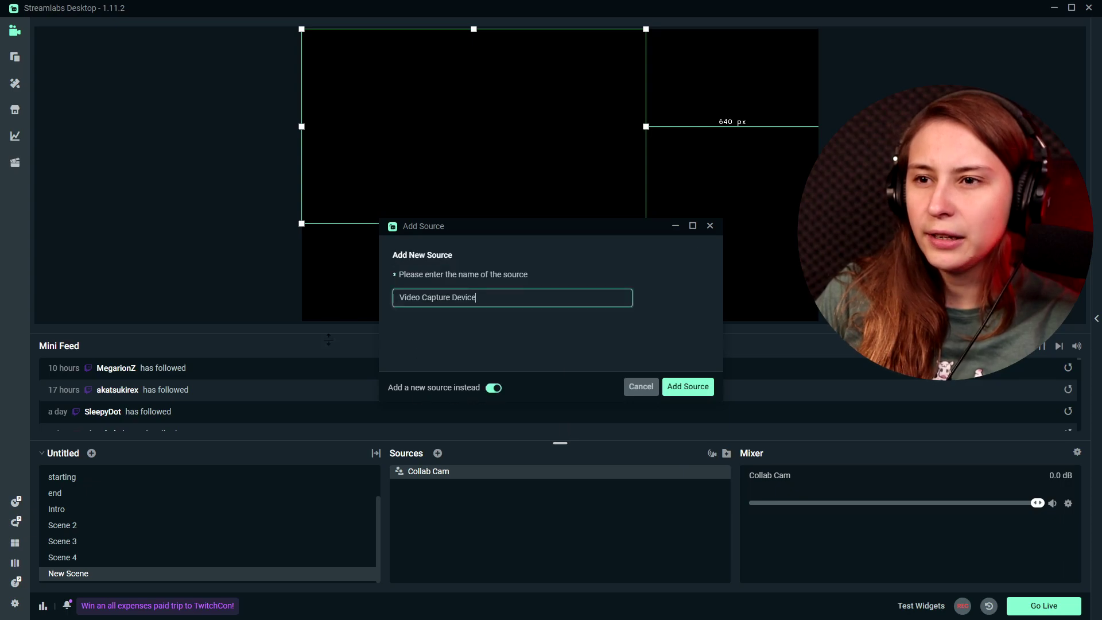
text(Webcam)
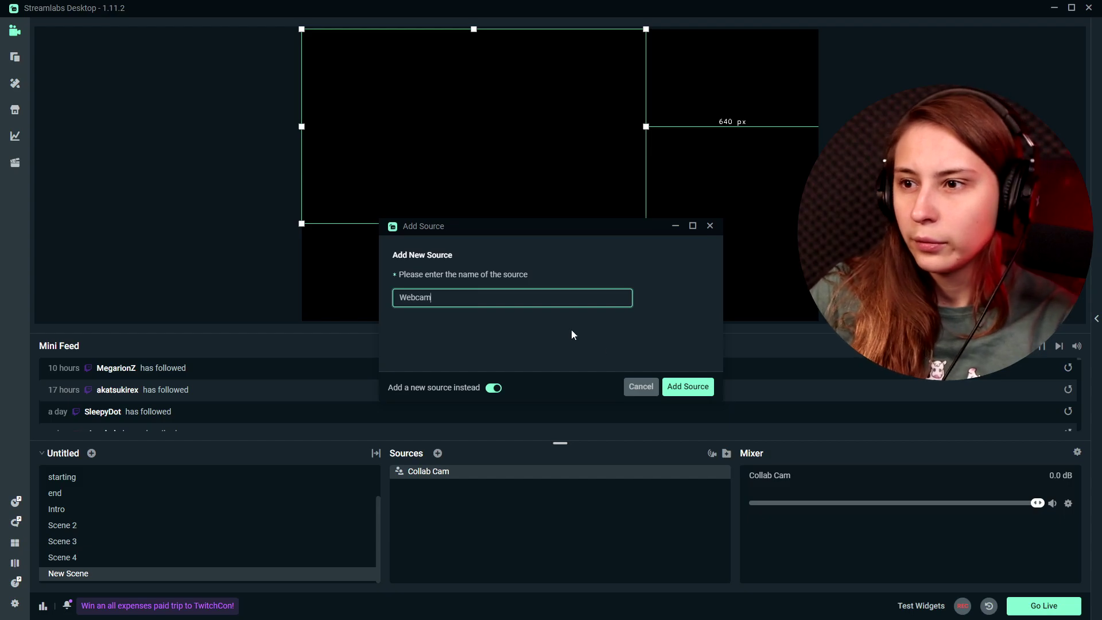
click(688, 386)
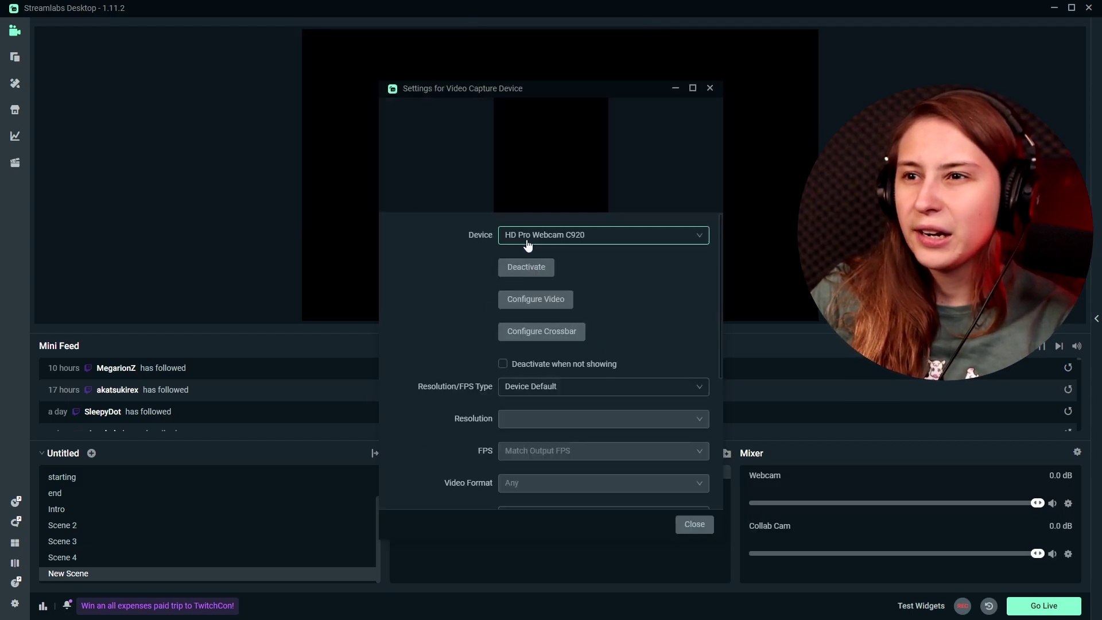
Step: Set the Webcam source's device to Streamplify CAM and its Resolution/FPS Type to Custom
click(528, 236)
click(545, 260)
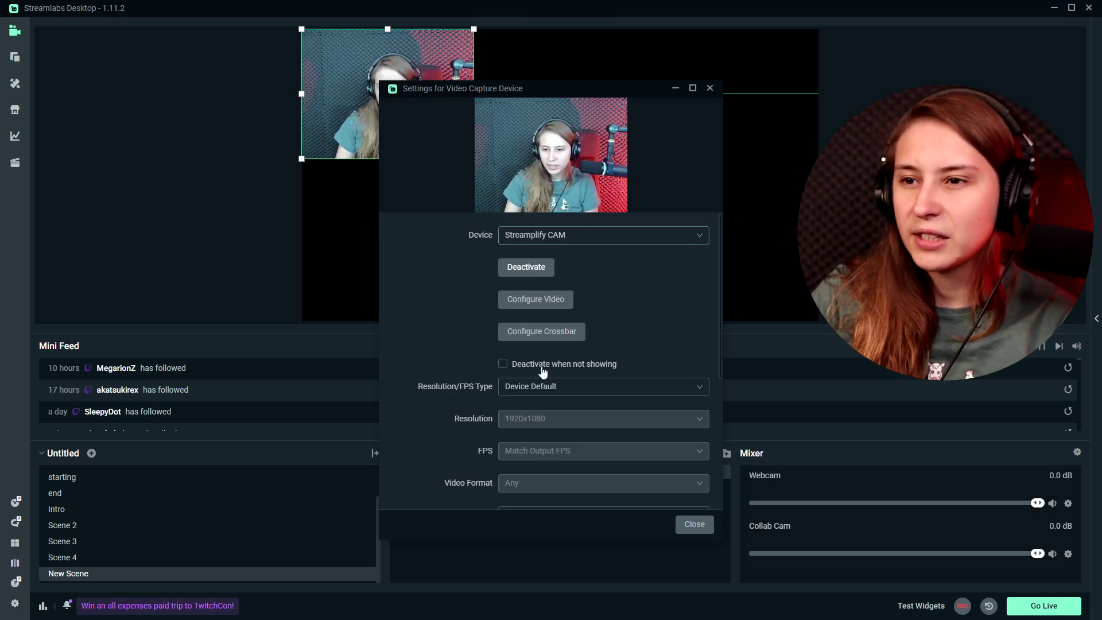
click(556, 395)
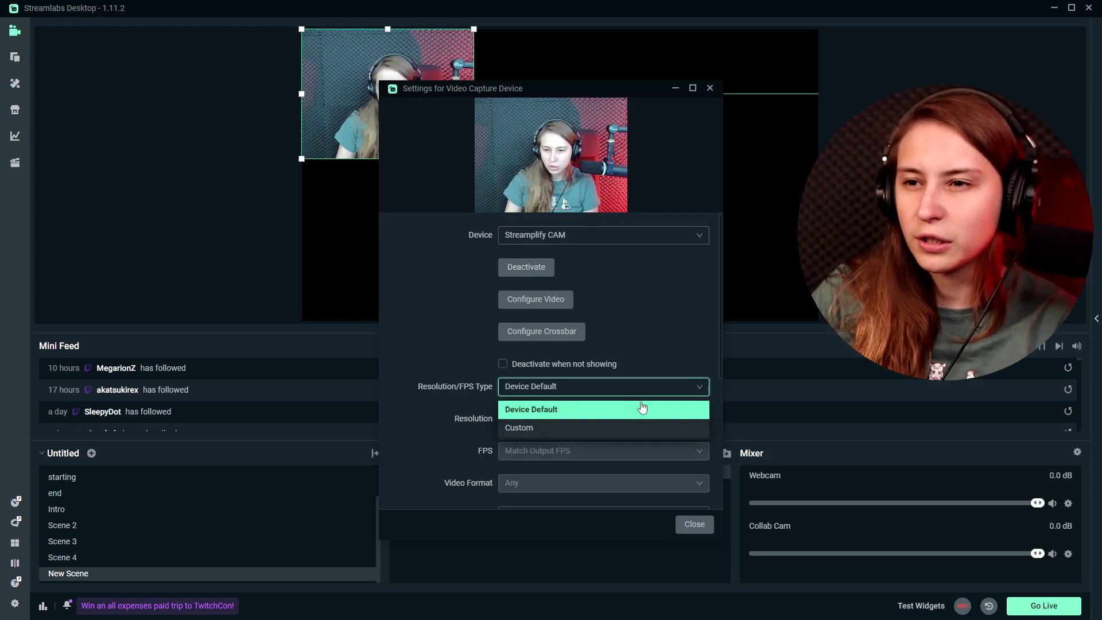
click(603, 427)
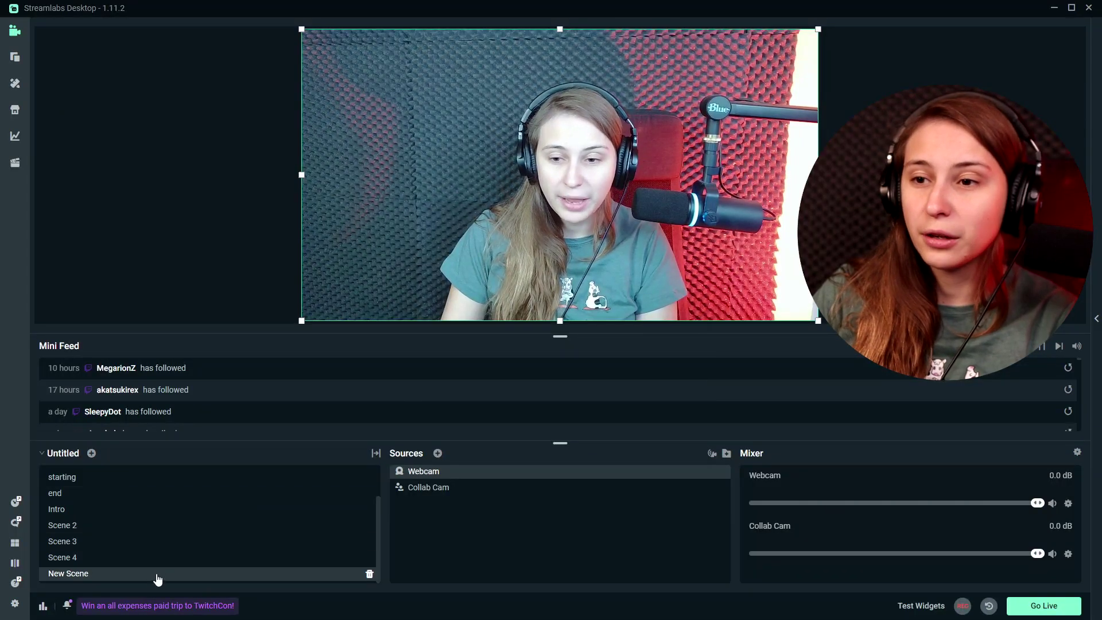
Step: Remove the Webcam source from New Scene
right_click(499, 474)
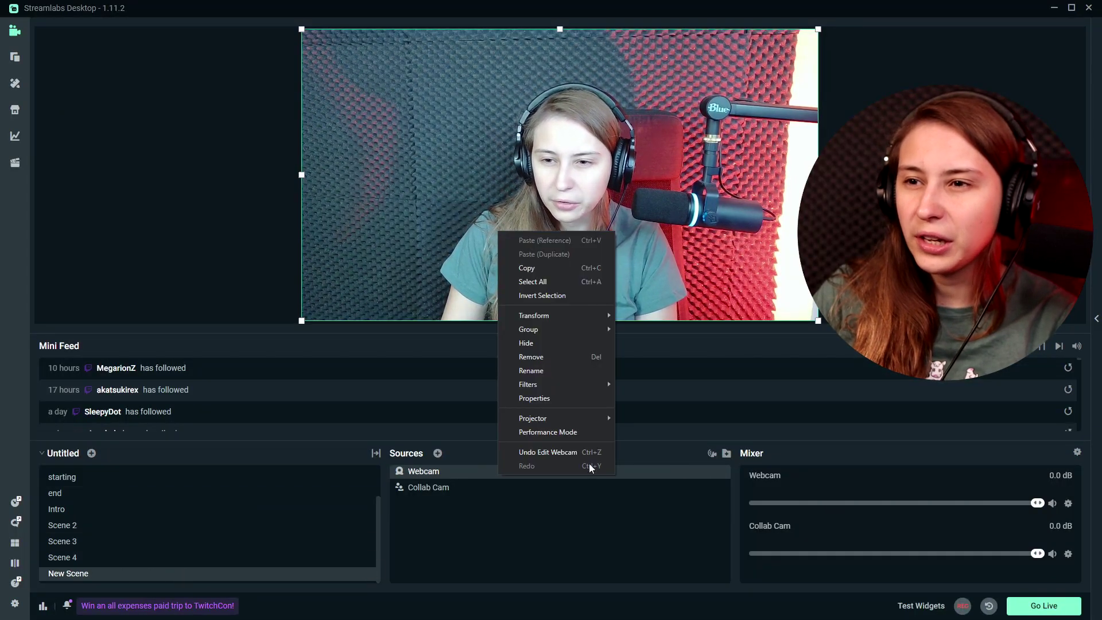
click(539, 357)
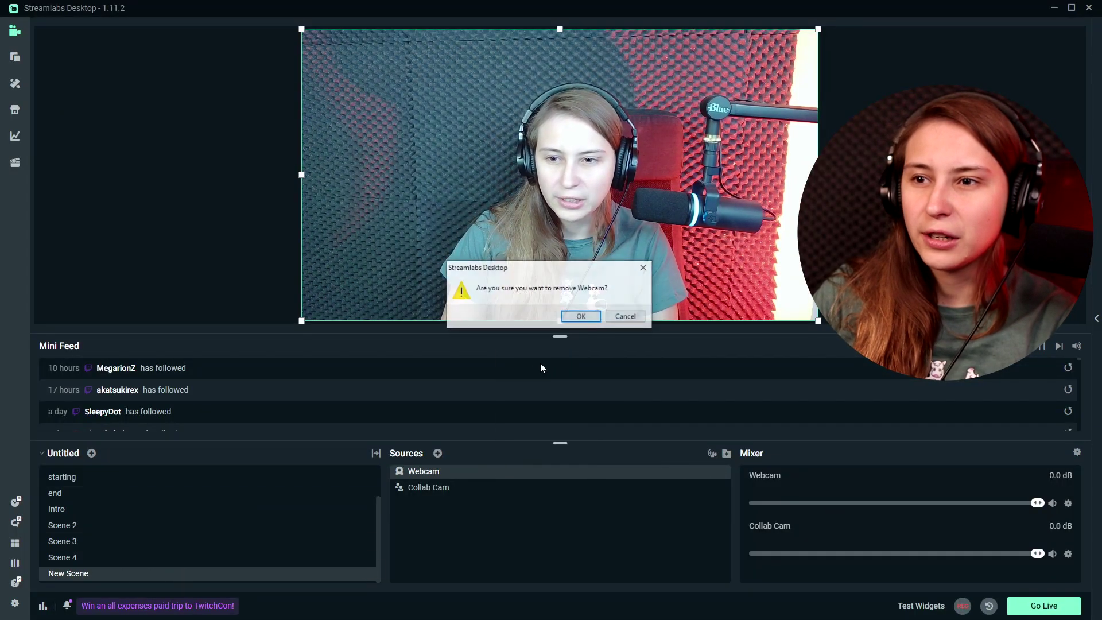
click(577, 317)
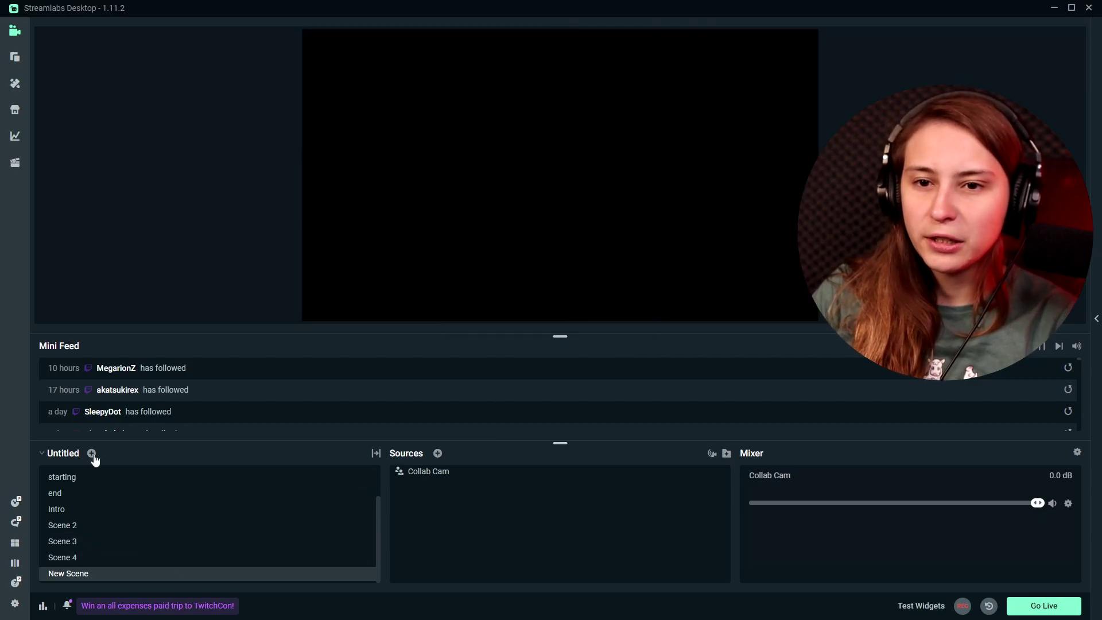
Step: Create another scene in the Untitled collection, keeping the default name
click(91, 453)
key(Return)
scroll(241, 551, down, 1)
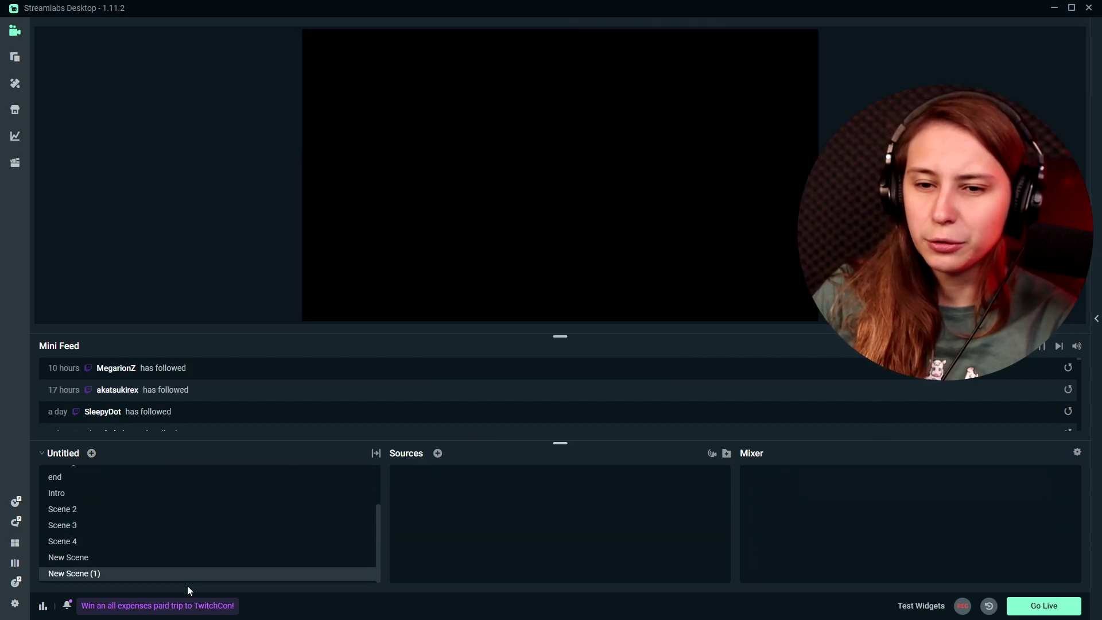
Step: Add a new Video Capture Device source named Webcam to the newly created scene
click(437, 455)
click(464, 225)
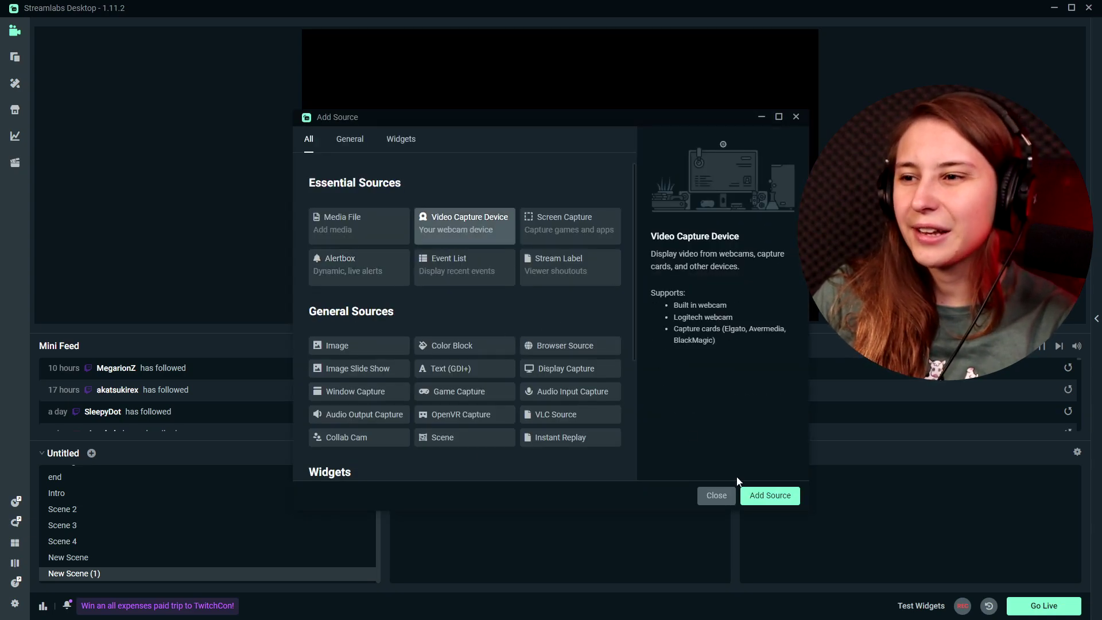
click(761, 496)
click(492, 388)
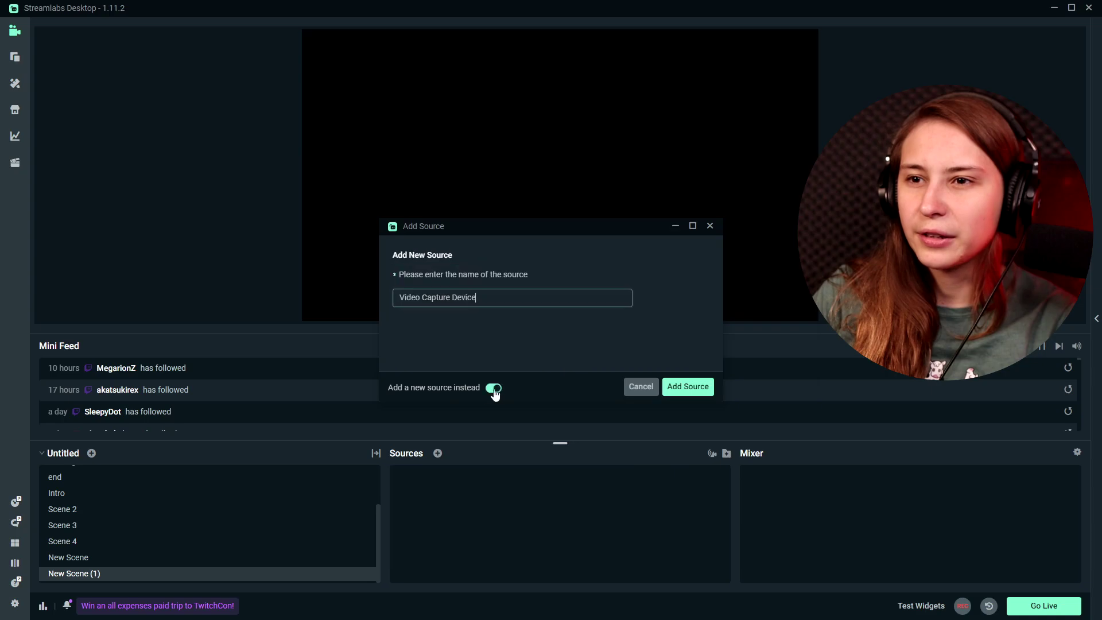
drag(479, 298, 319, 295)
text(Webcam)
key(Return)
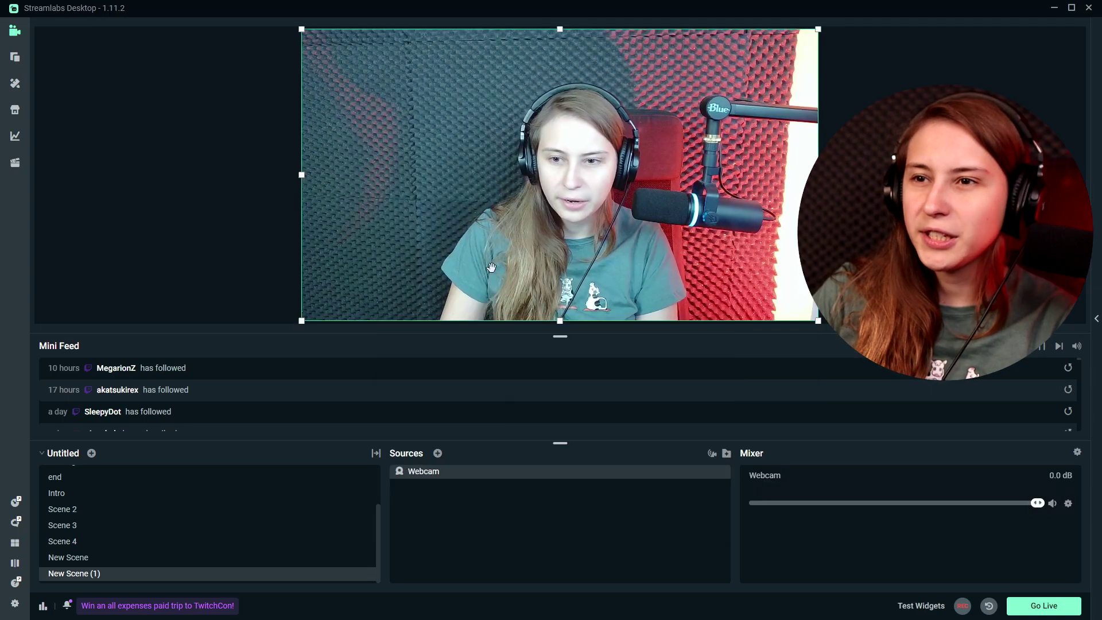
Step: Set the webcam source in the Collab Cam properties of New Scene to Webcam
click(138, 560)
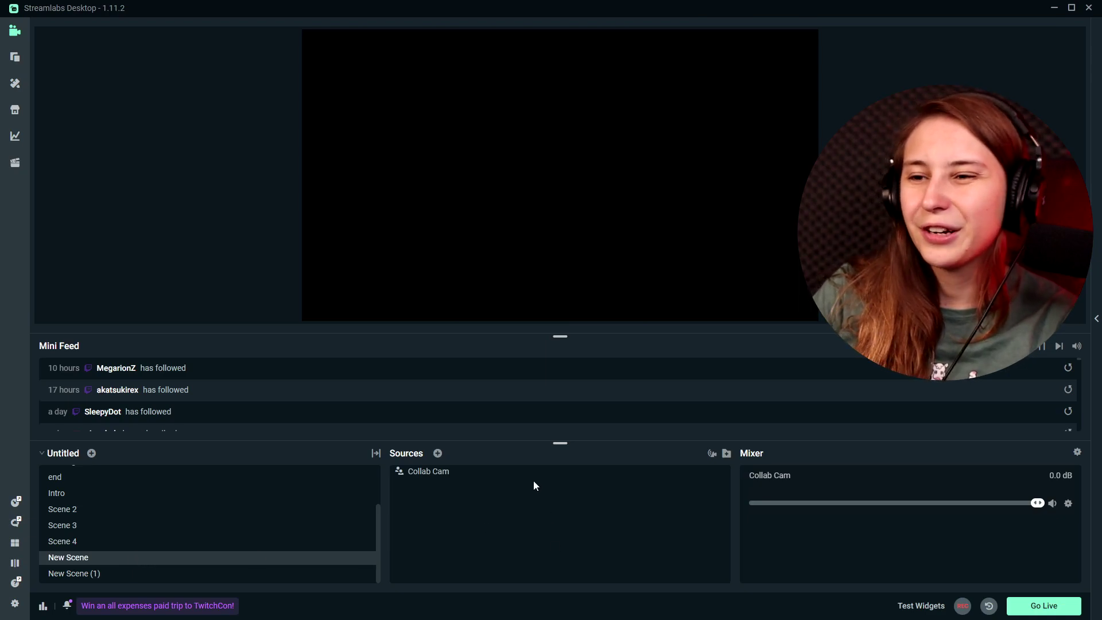
right_click(498, 479)
click(691, 472)
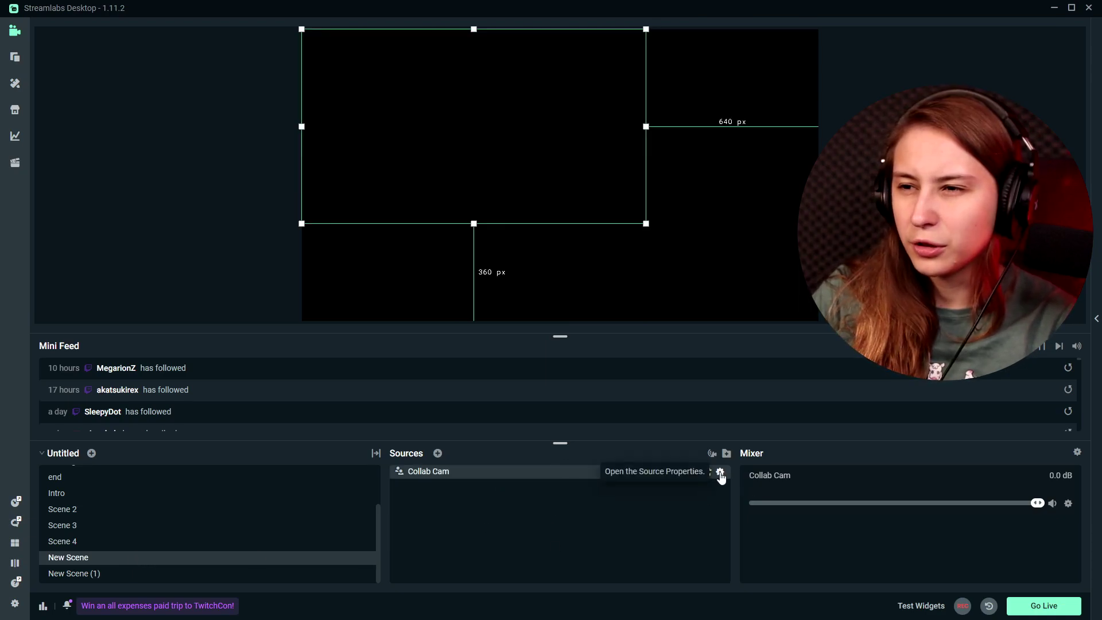
click(720, 472)
drag(427, 126, 400, 132)
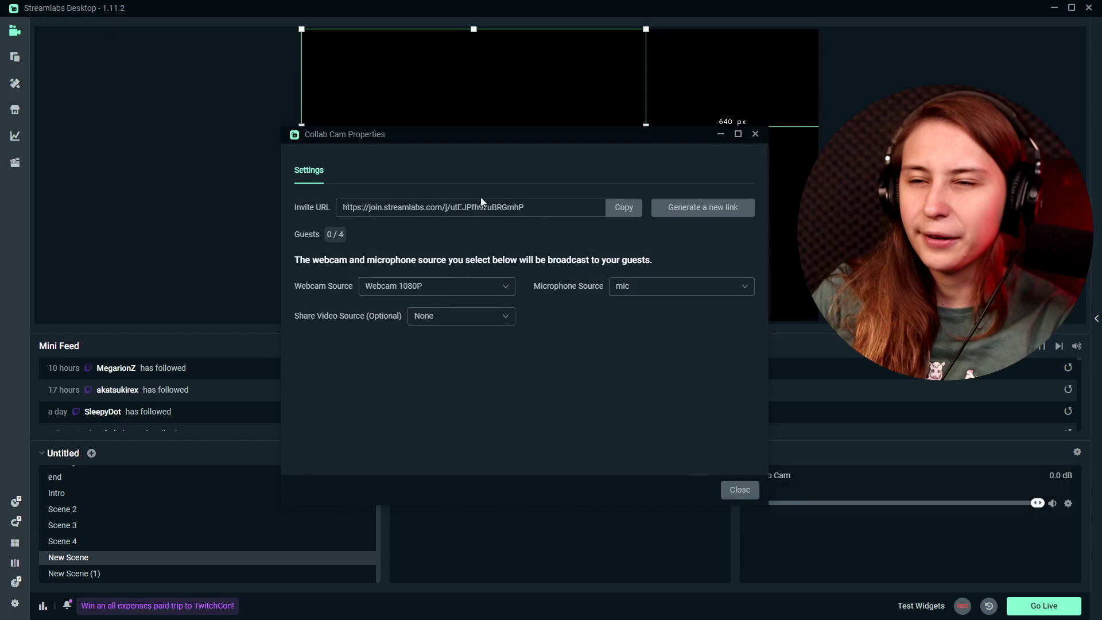
click(394, 294)
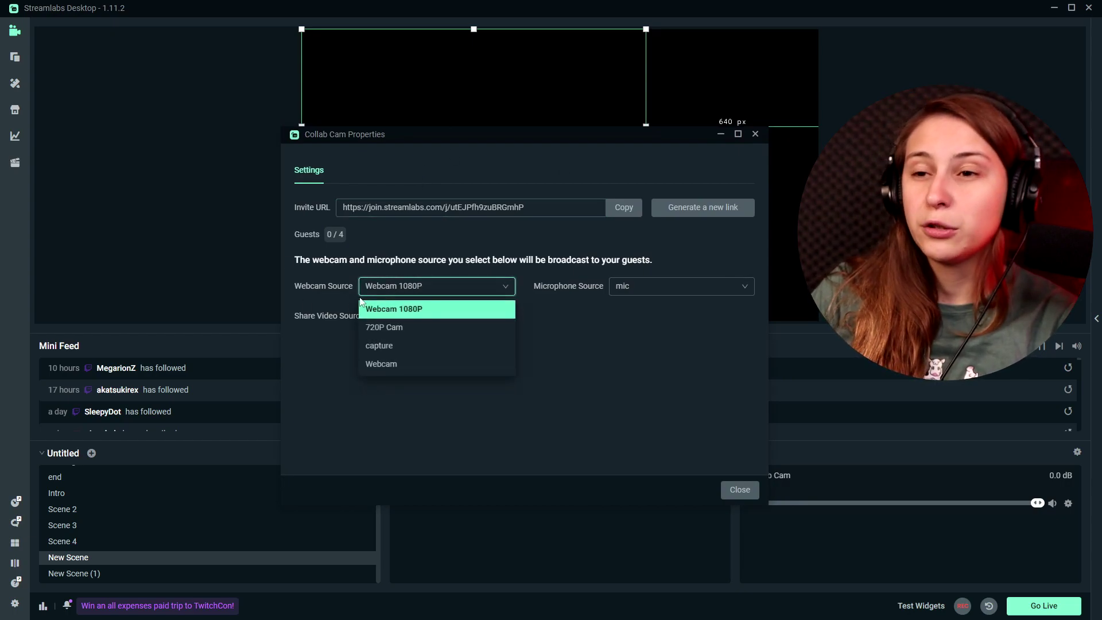
click(391, 366)
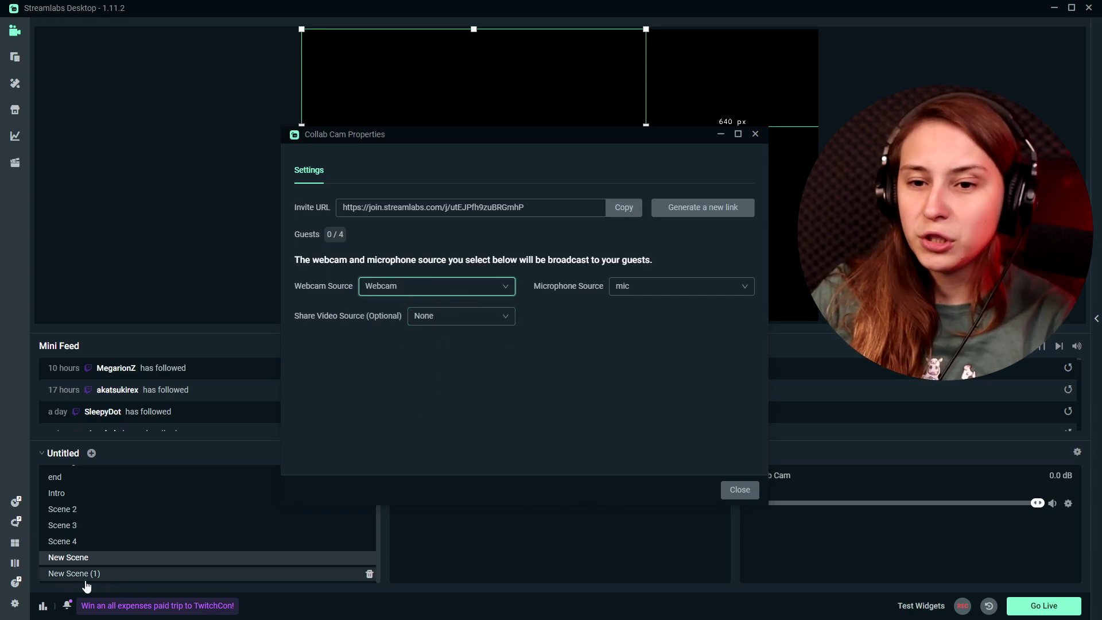
Step: Check the options offered for Collab Cam's microphone source and optional shared video source
click(655, 287)
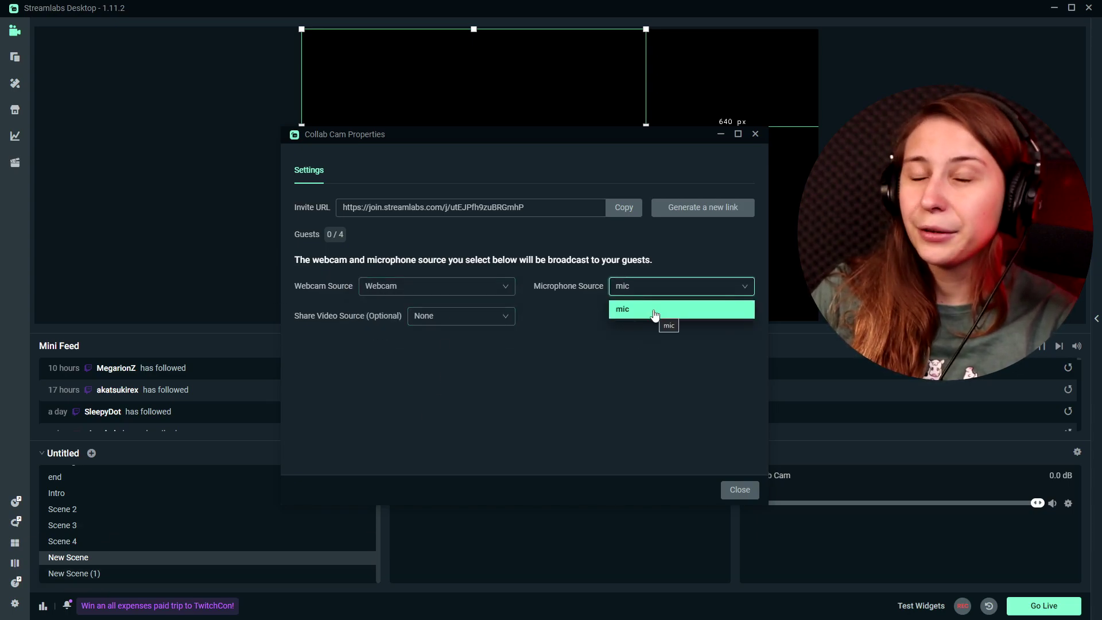
click(589, 347)
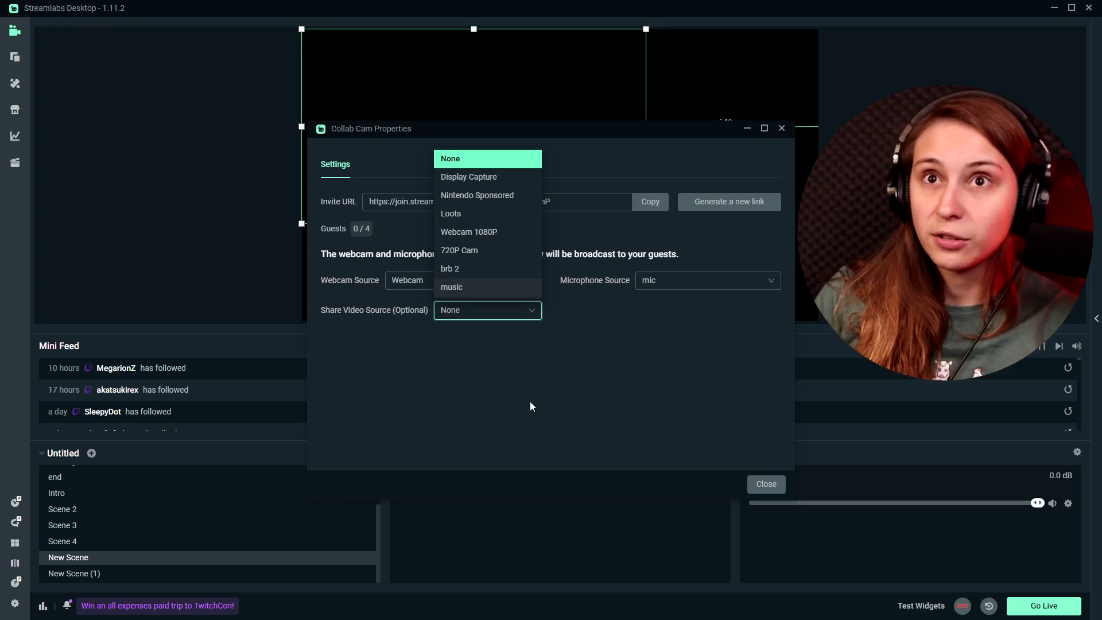
click(531, 406)
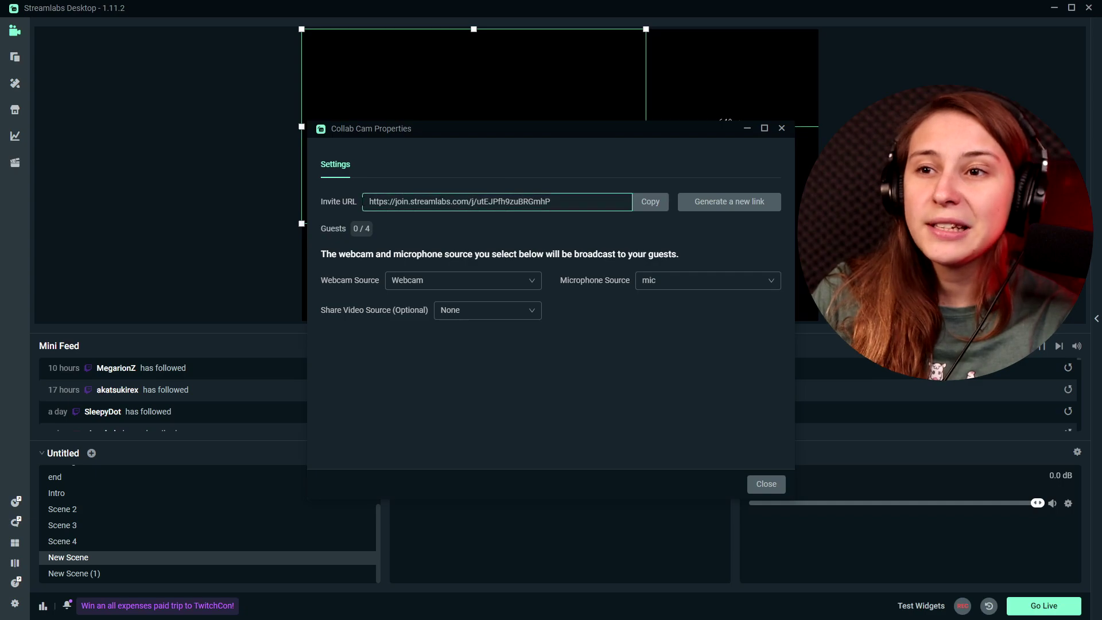
Step: Copy the Collab Cam invite link and check the microphone, speaker and camera options on the phone's join page
click(654, 202)
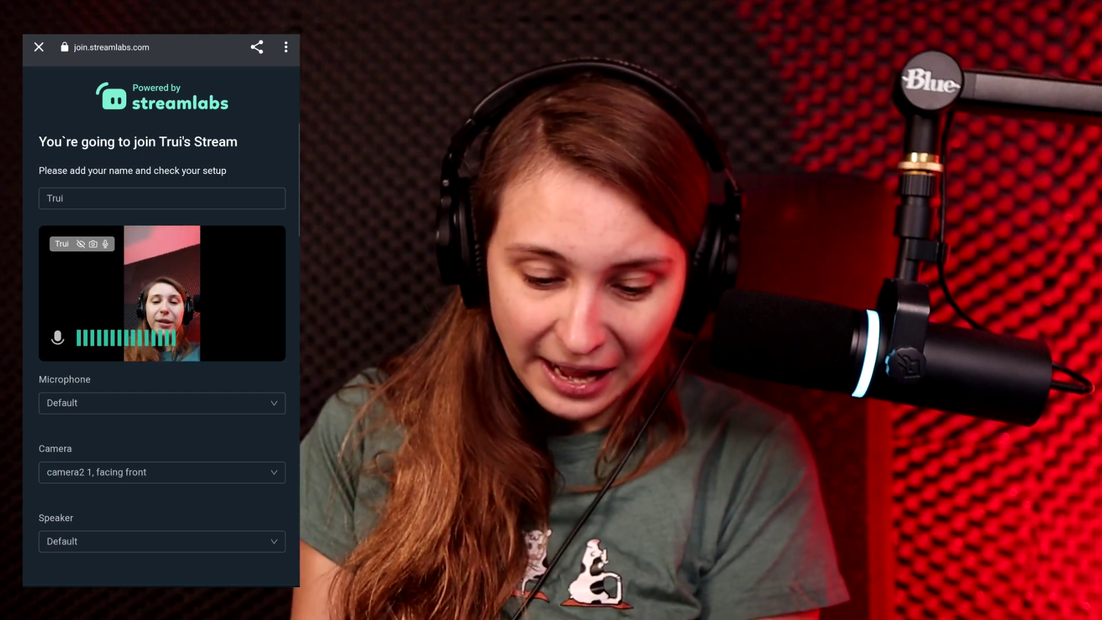
scroll(161, 310, down, 1)
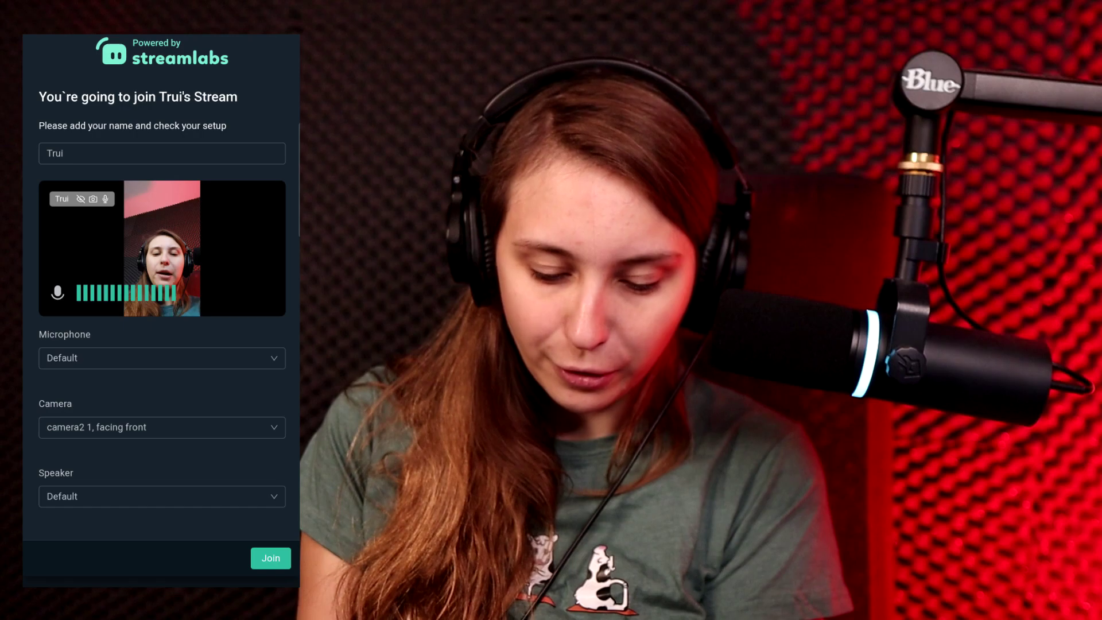
click(162, 357)
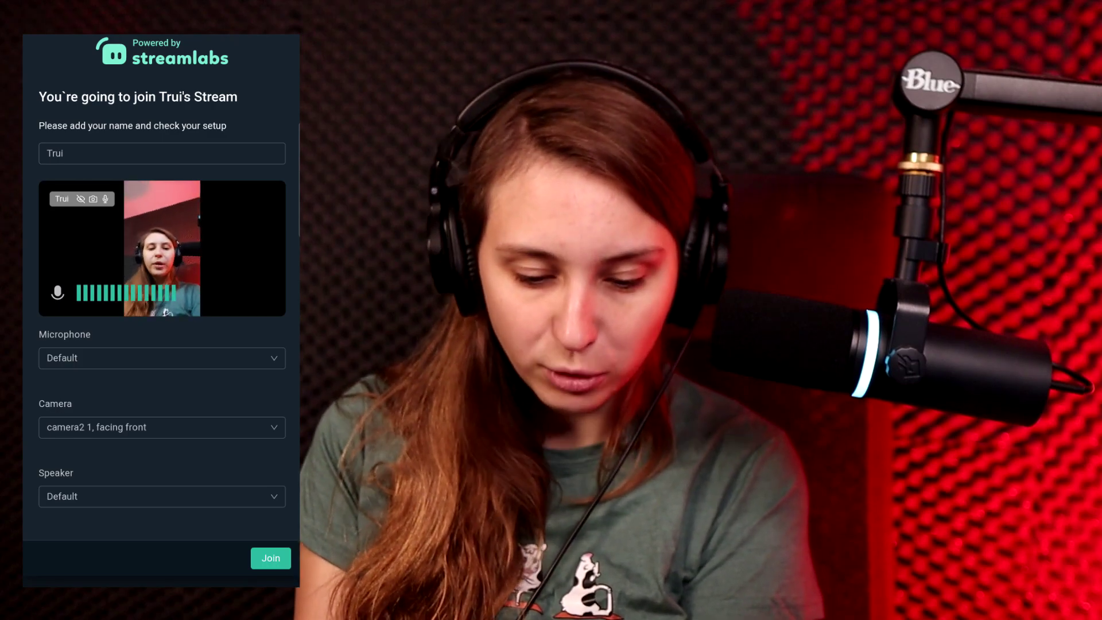
click(162, 496)
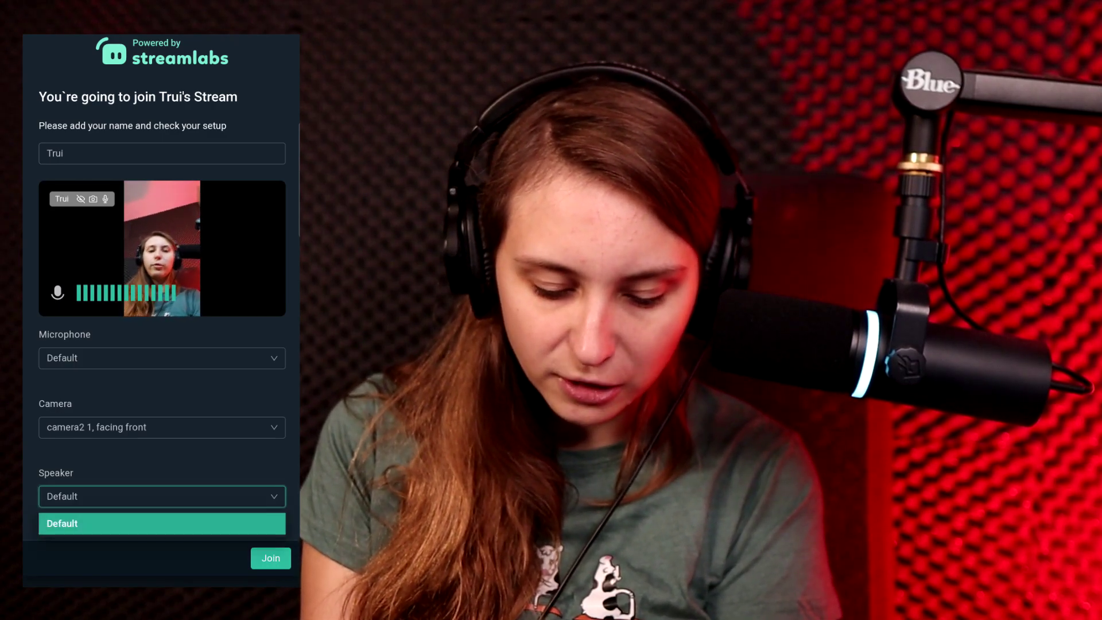
click(162, 427)
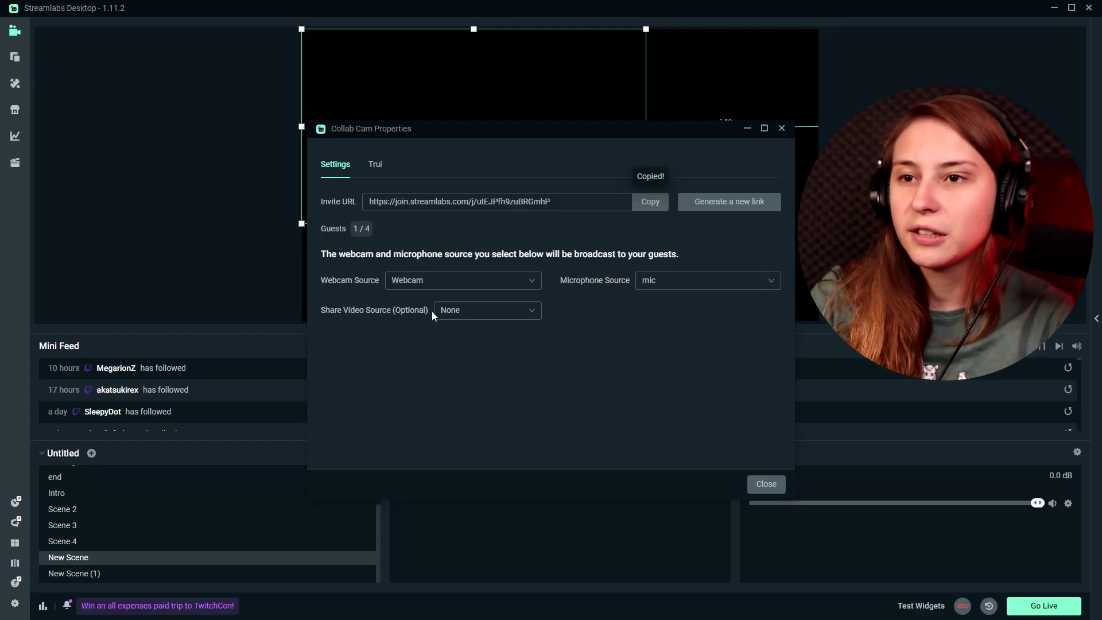
Step: Show the connected guest's Collab Cam feed on stream and close the Collab Cam properties
click(376, 166)
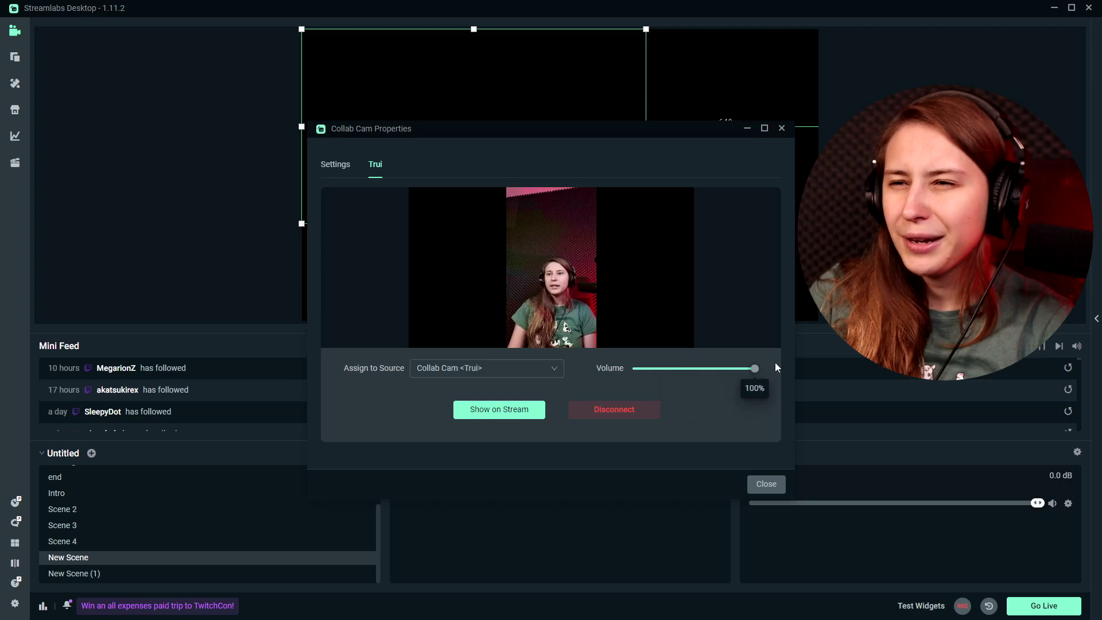
click(513, 409)
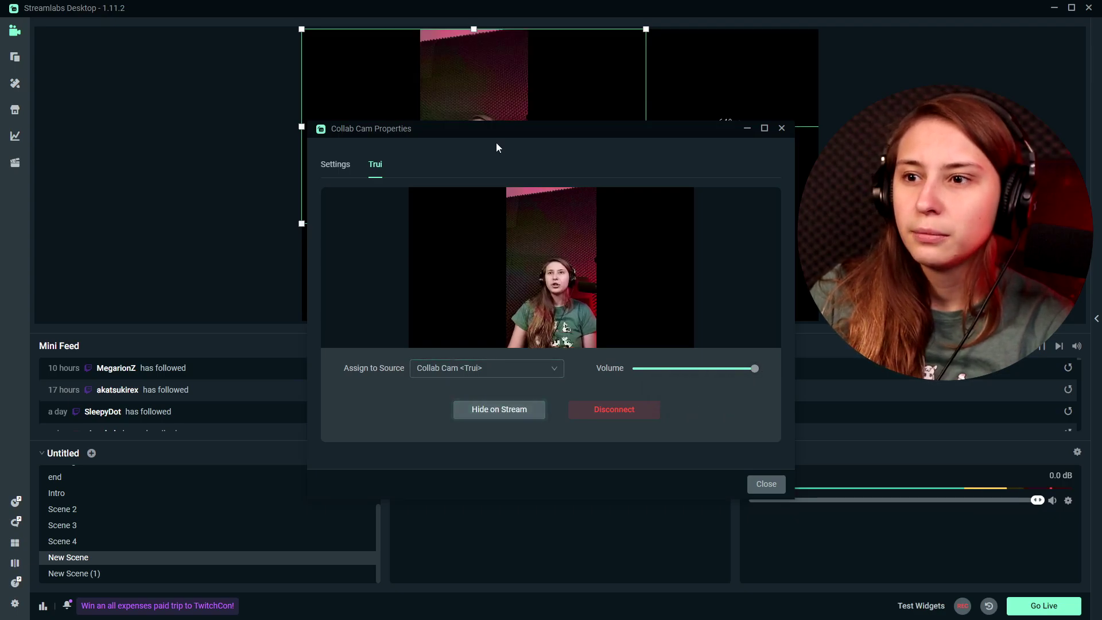
click(781, 128)
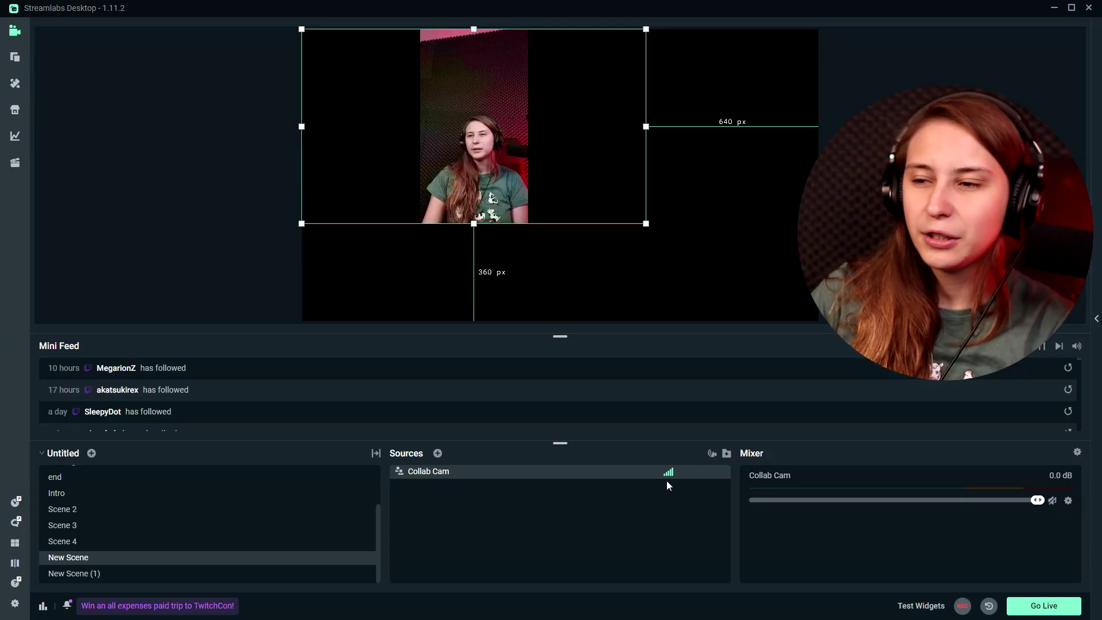
Step: Review the settings and guest page in the Collab Cam properties, and enlarge the Collab Cam source to fill the canvas
click(720, 471)
click(570, 121)
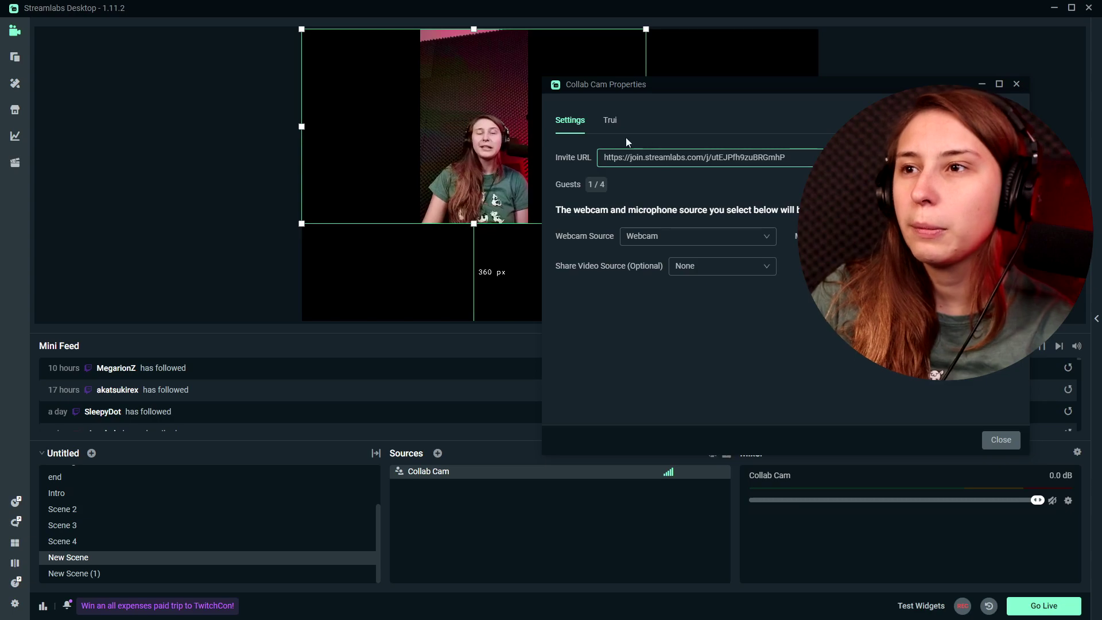
click(611, 122)
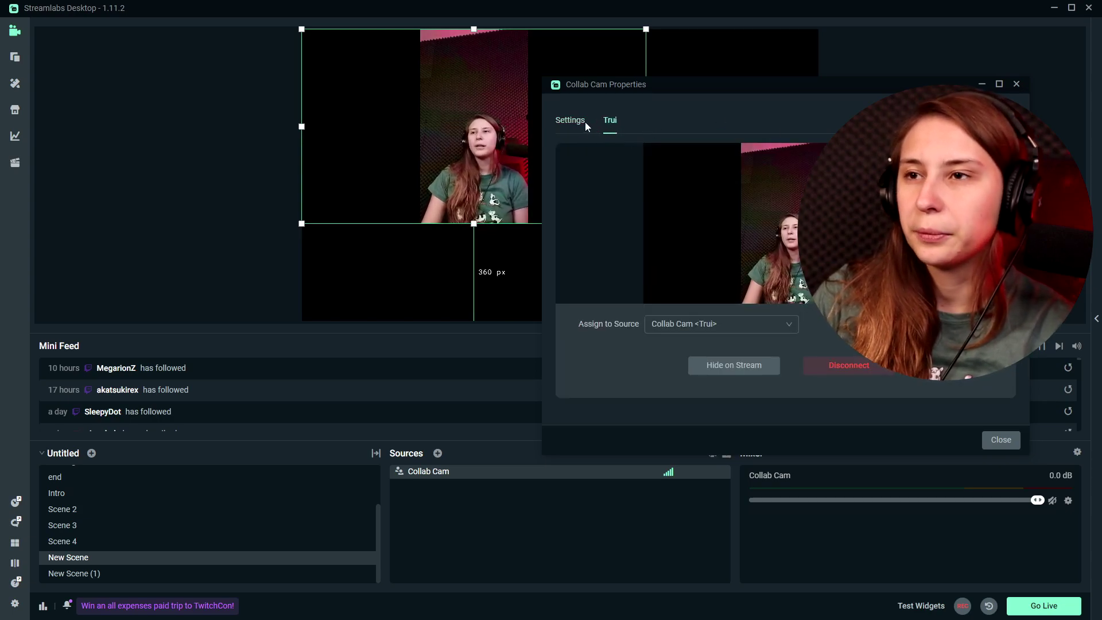
click(1001, 439)
drag(646, 223, 831, 333)
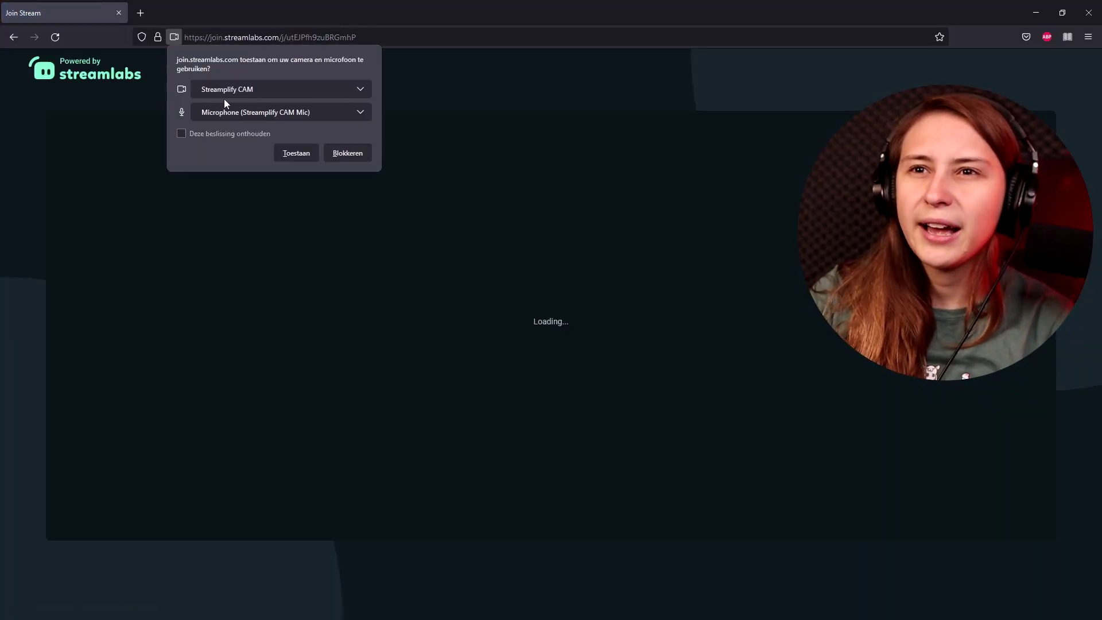
Step: In the browser, try to let the join page use Streamplify CAM and Microphone (BEACN Mic)
click(252, 114)
click(284, 167)
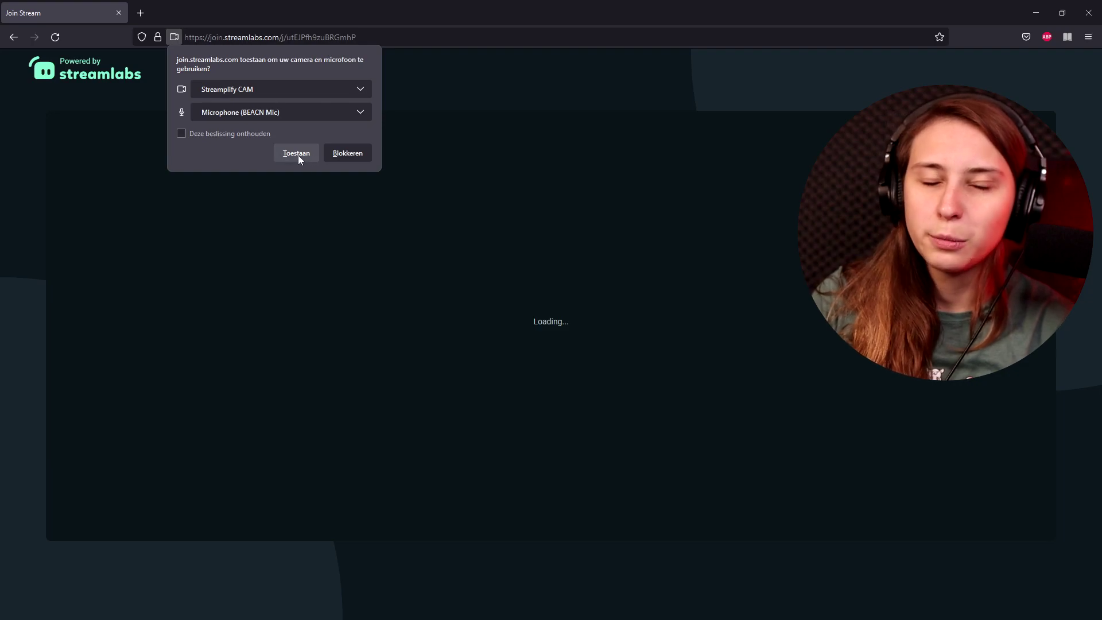
click(297, 154)
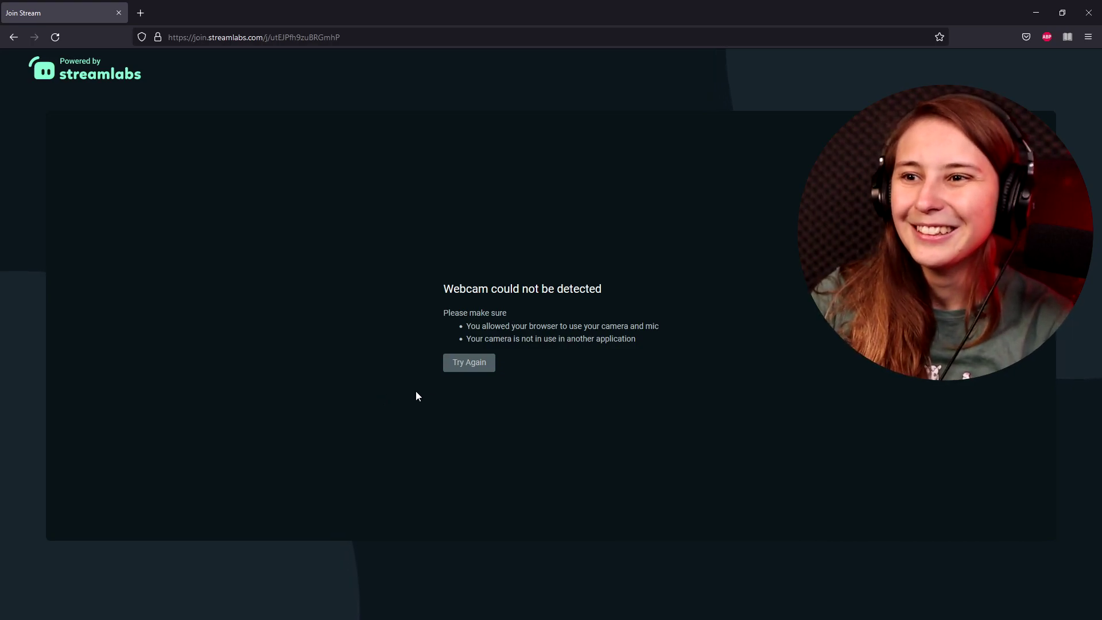
Step: Retry webcam detection with SplitCam Video Driver as the camera and enter the guest's name to join the stream
click(469, 362)
click(260, 91)
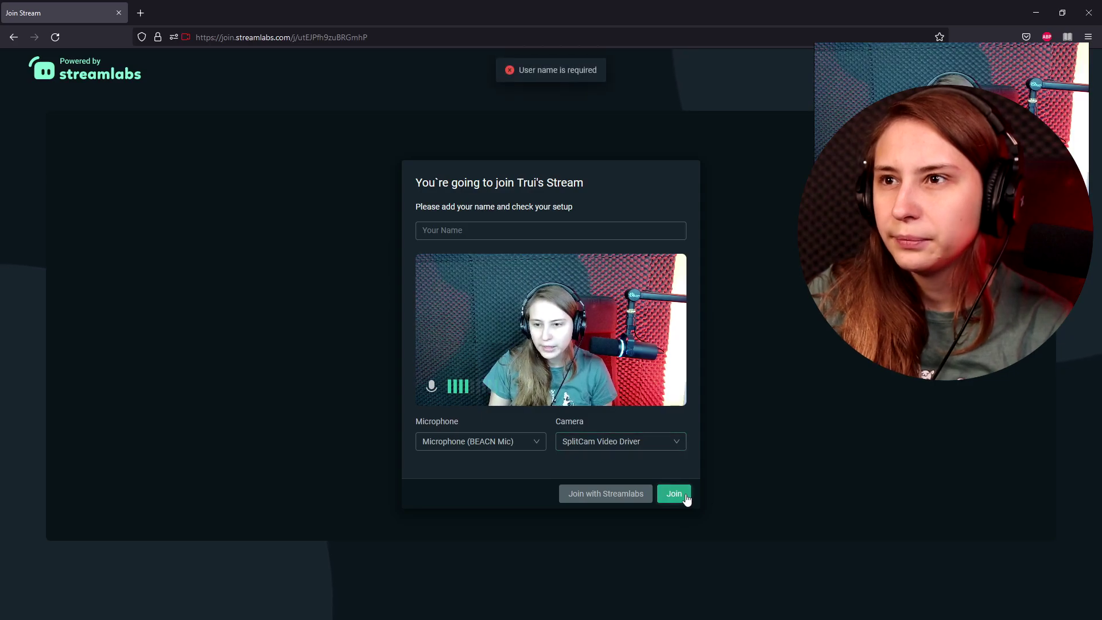
text(Trui)
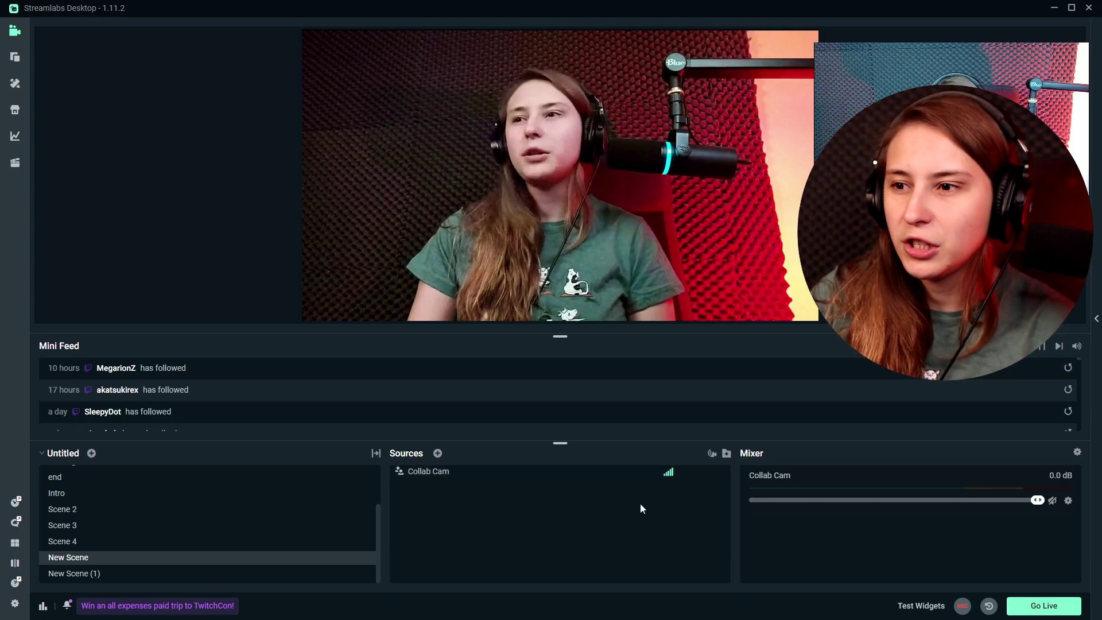
Step: In Streamlabs Desktop, assign the second guest to the occupied Collab Cam source in place of the first guest and show them on stream
double_click(716, 480)
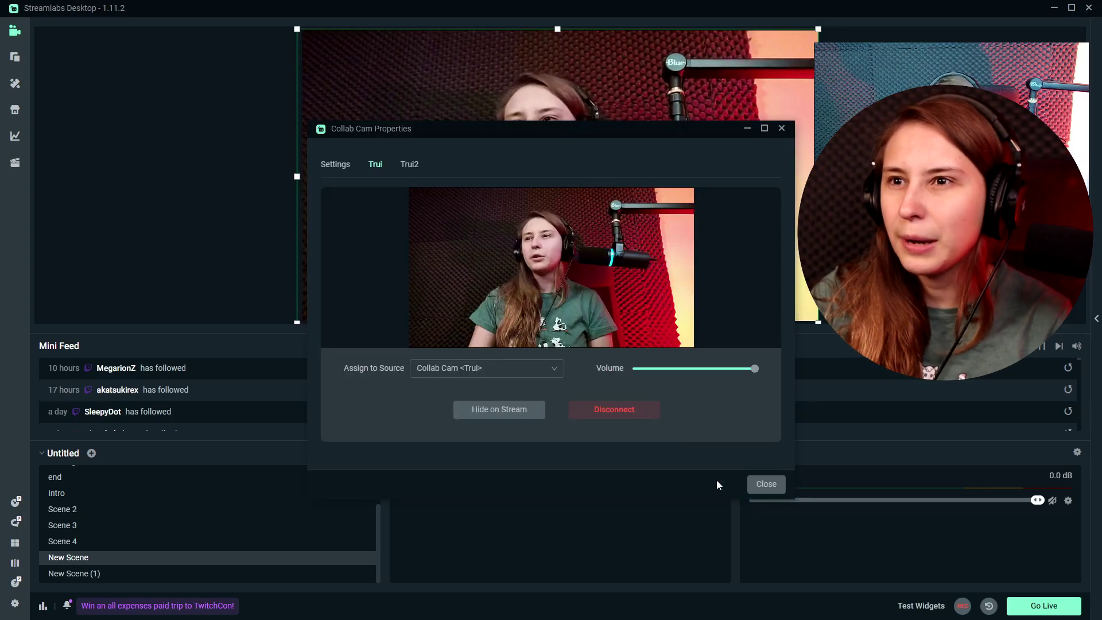
click(412, 166)
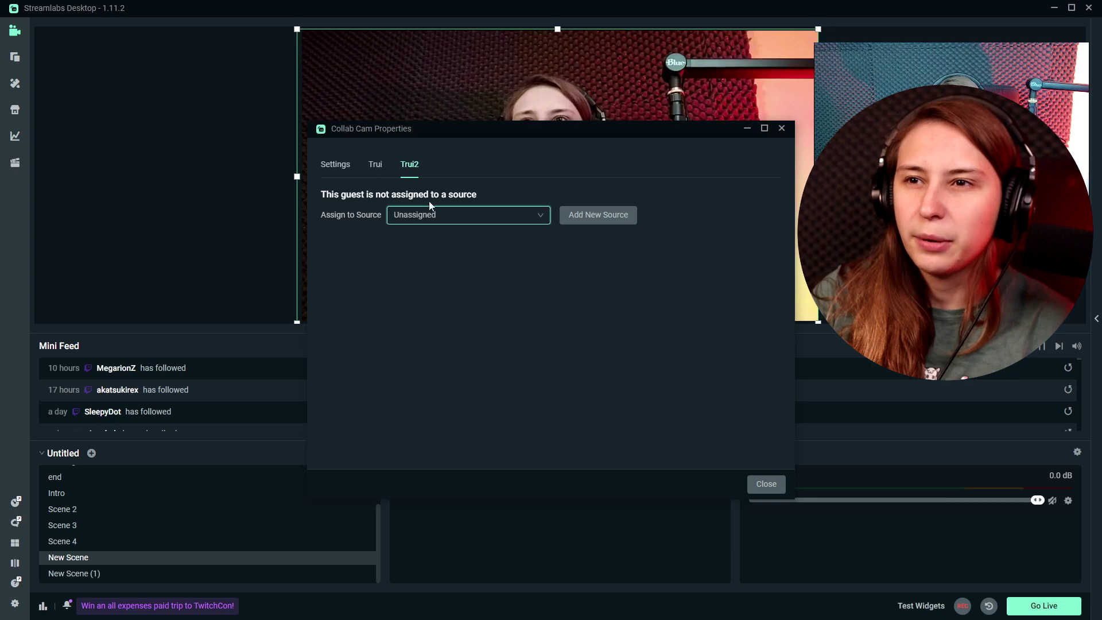
click(426, 259)
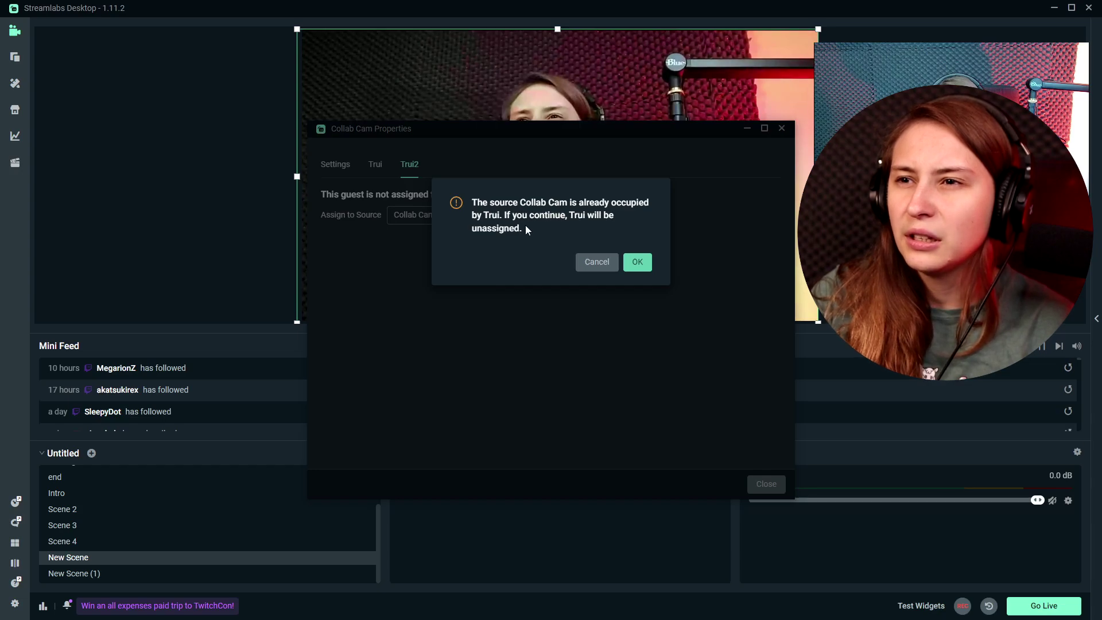
click(634, 261)
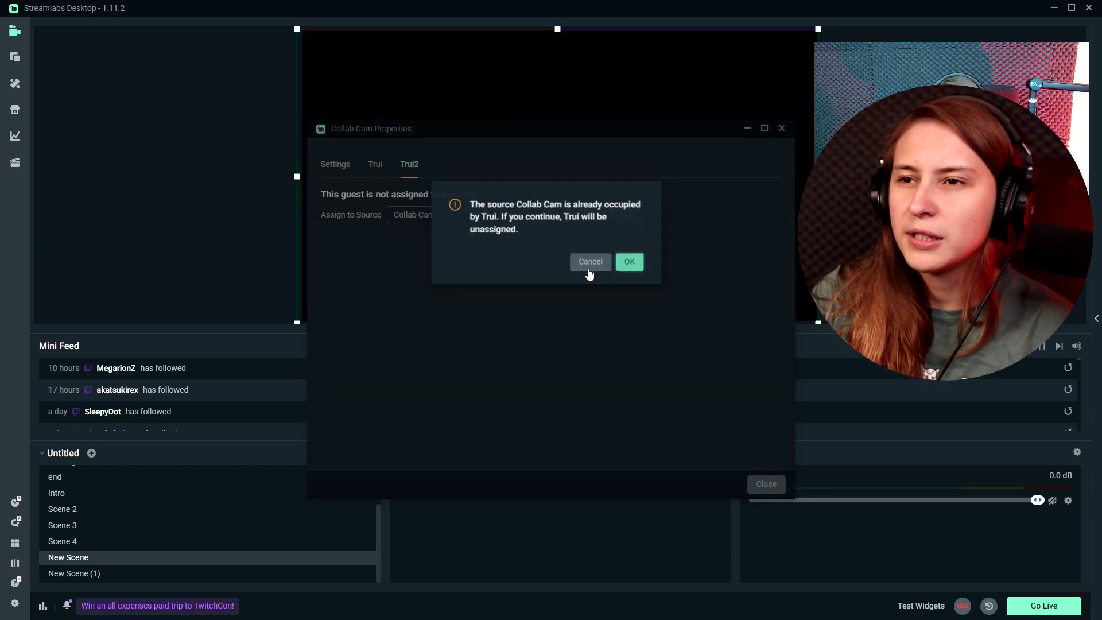
drag(511, 130, 406, 185)
click(405, 466)
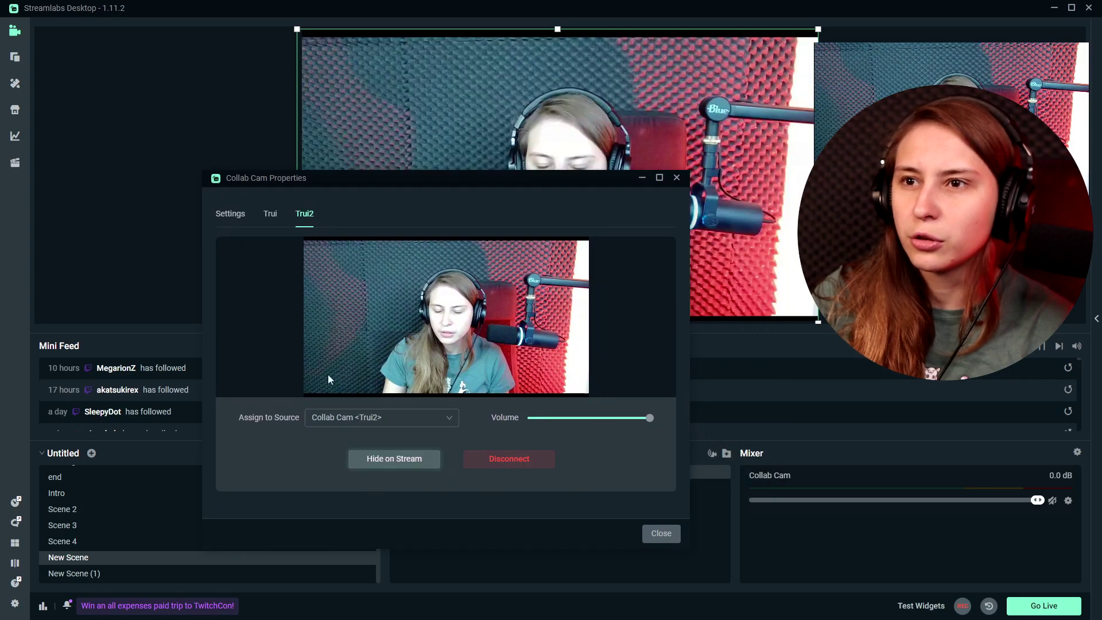
Step: Reassign the Collab Cam source to the first guest, replacing the second guest, and close the properties
click(387, 185)
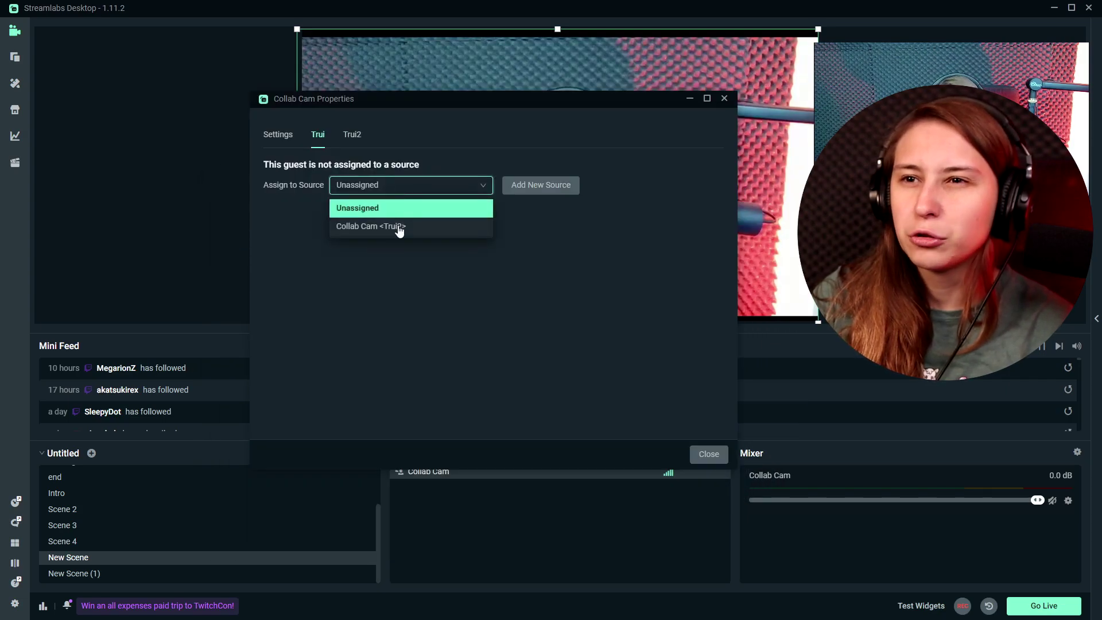
click(400, 227)
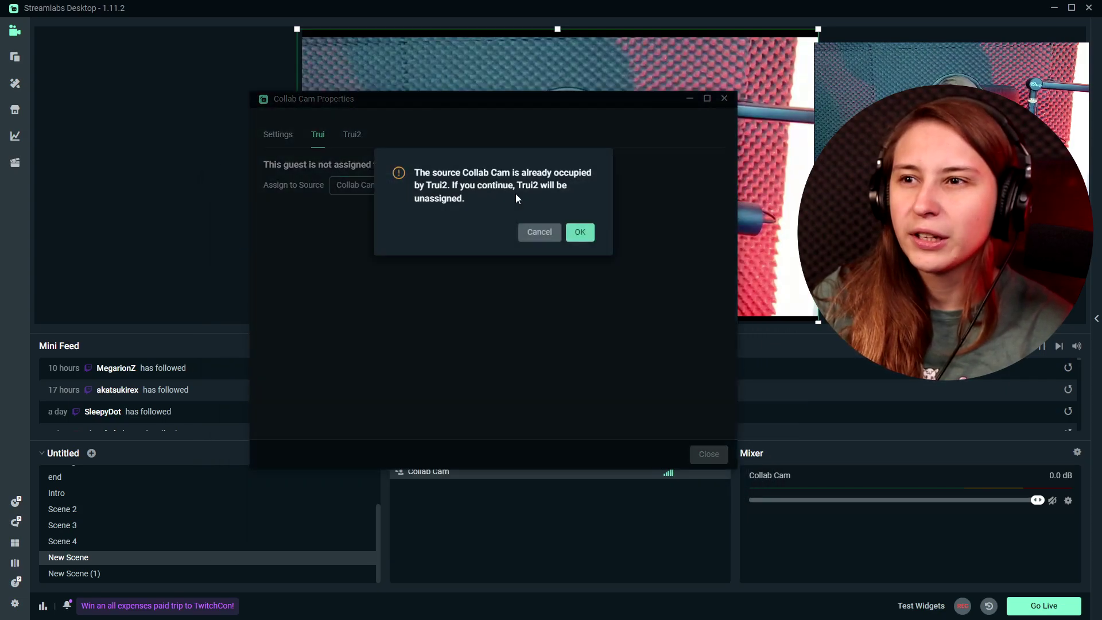
click(579, 235)
drag(504, 107, 322, 74)
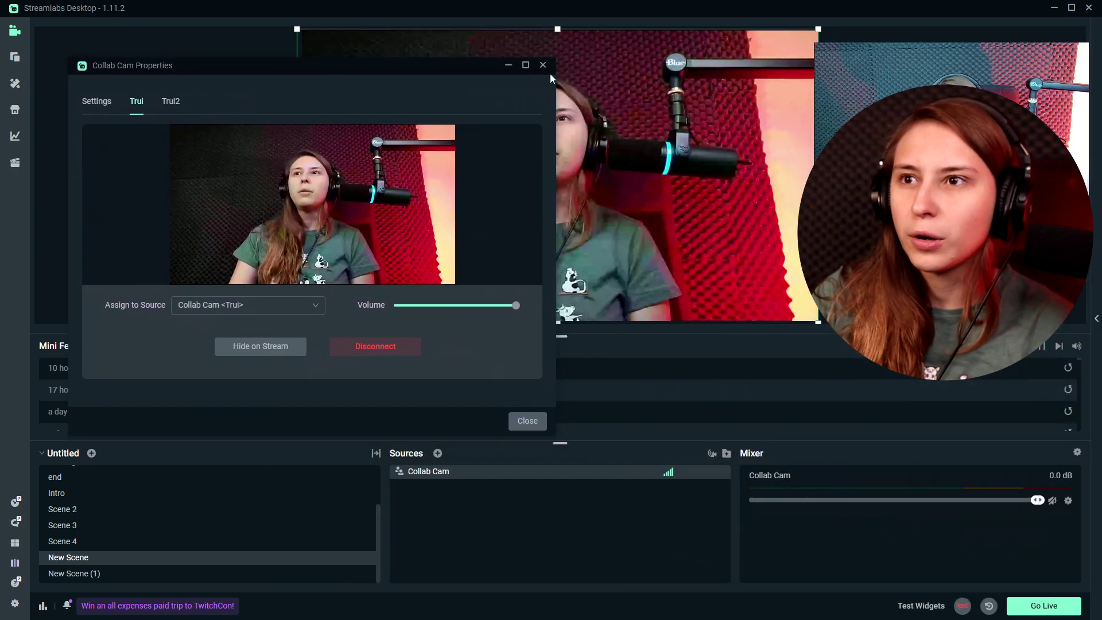
click(527, 420)
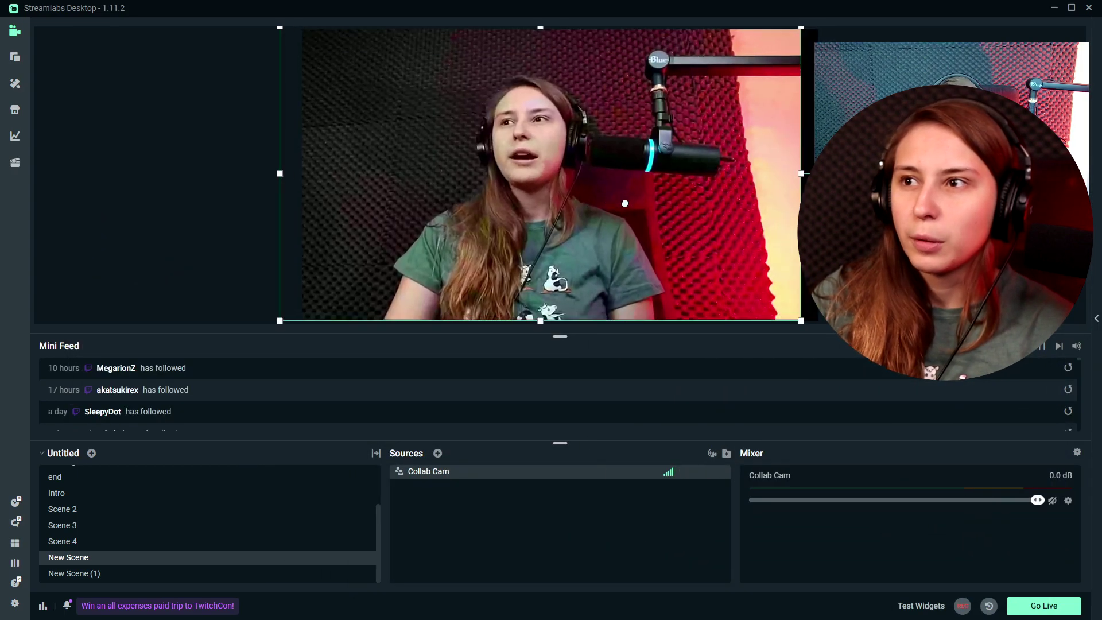
Step: Switch to the browser to view the guests' join page, moving the floating video preview out of the way
key(alt+Tab)
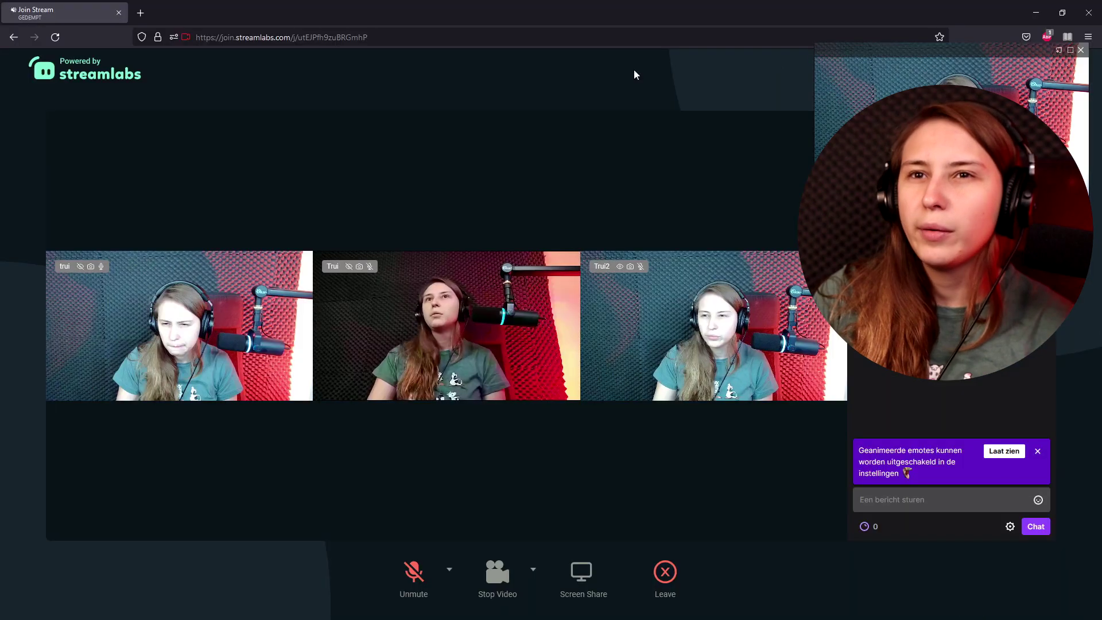
drag(856, 52, 793, 81)
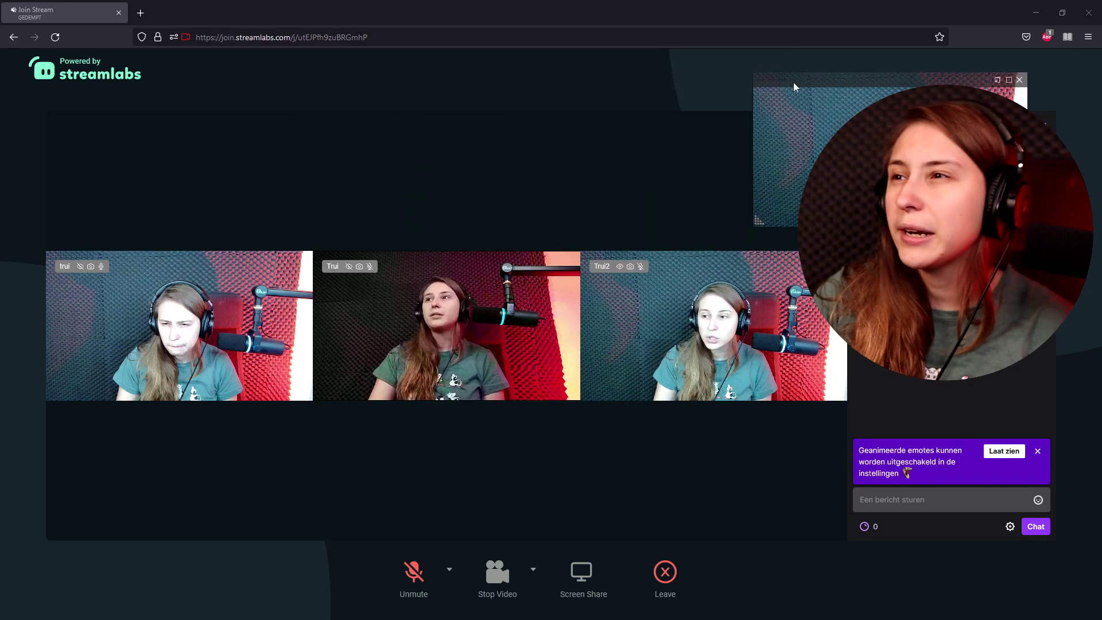
click(139, 236)
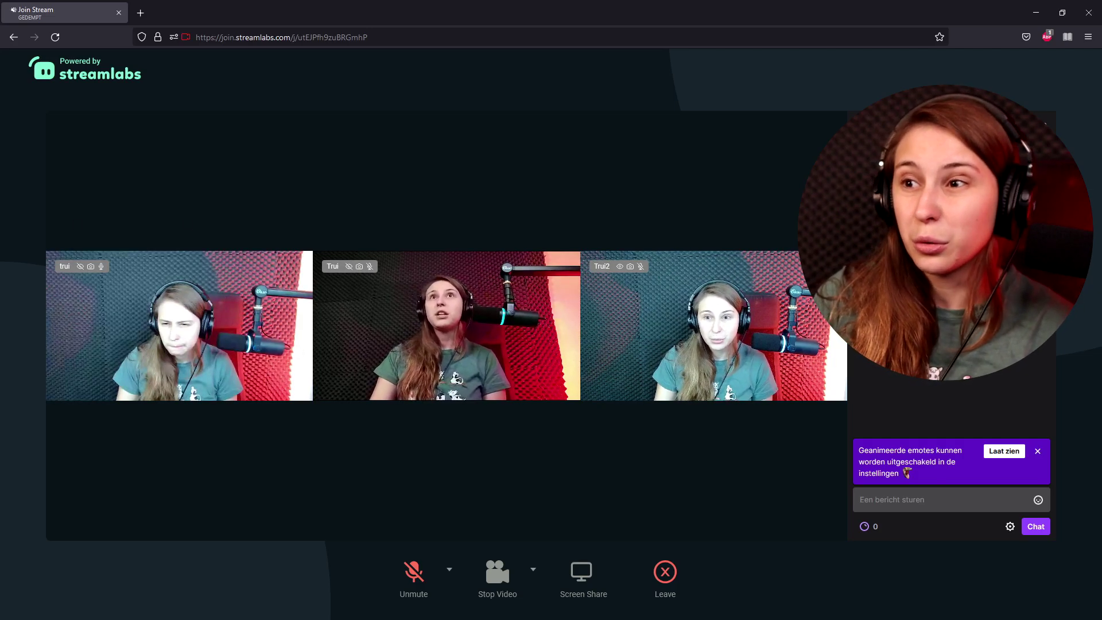
Step: Return to Streamlabs Desktop and add a new source named Collab Cam (1) for the unassigned second guest
key(alt+Tab)
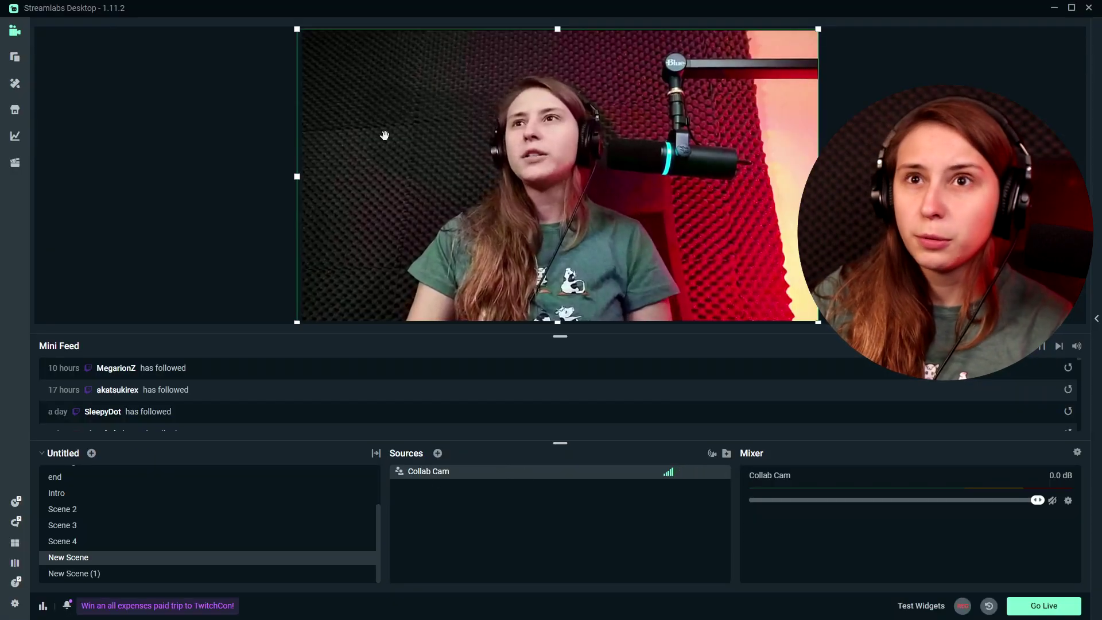
click(712, 453)
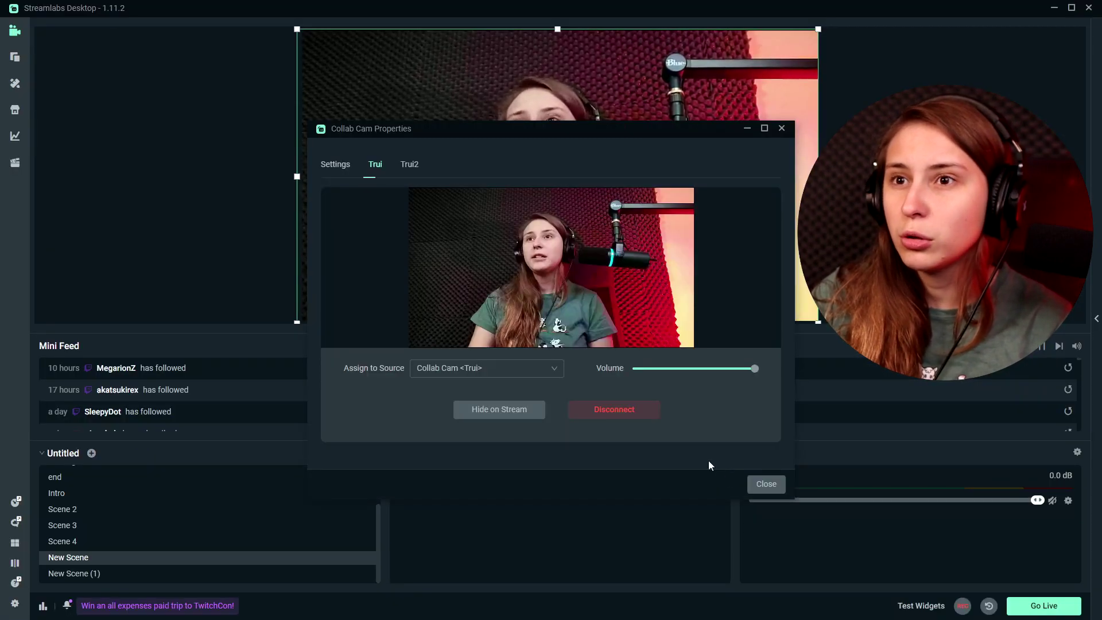
click(417, 168)
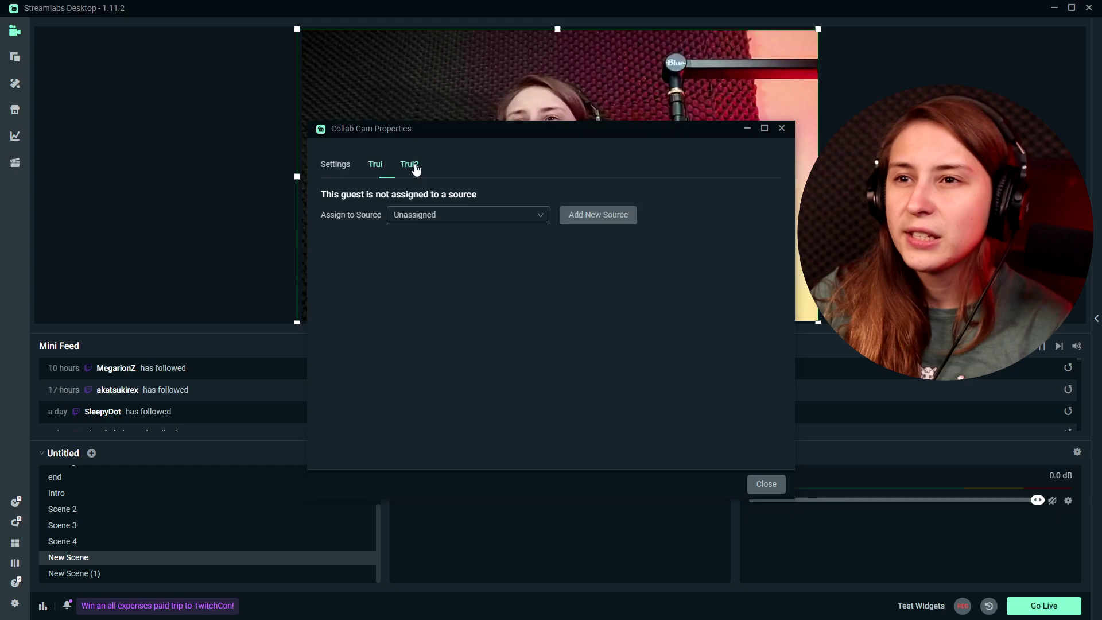
click(418, 222)
click(597, 216)
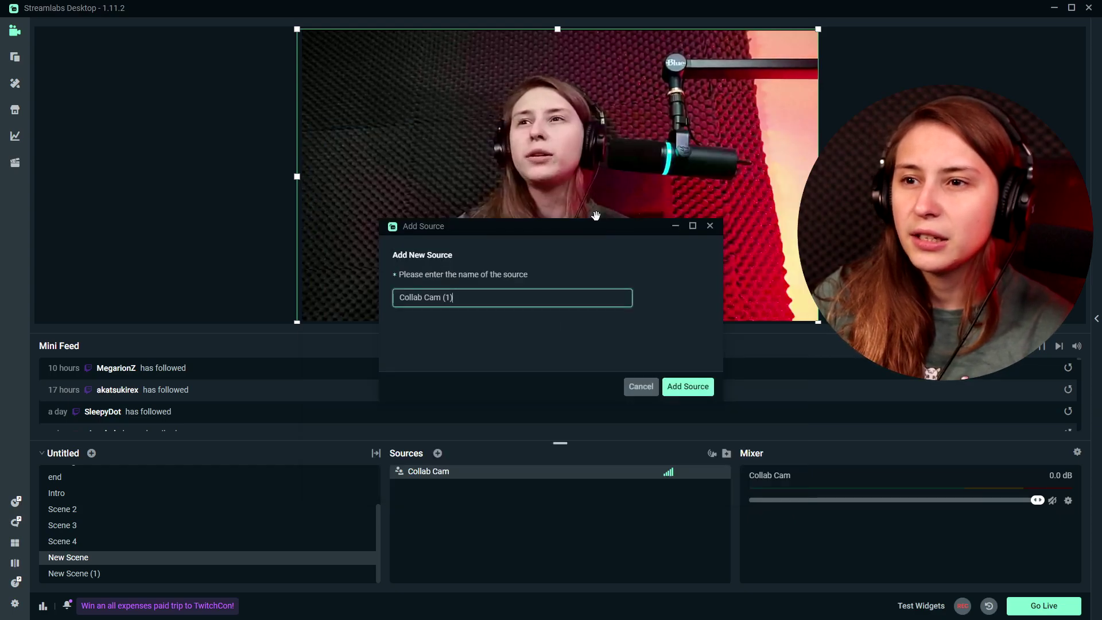
drag(540, 235, 529, 220)
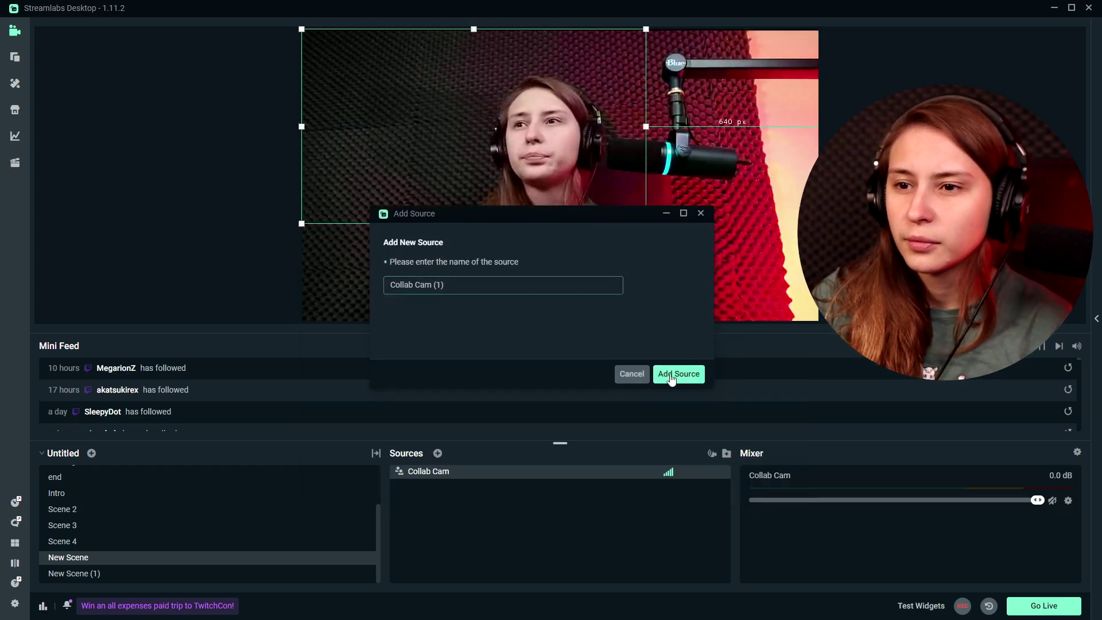
click(690, 375)
Step: Move the Collab Cam properties window aside and hide the second guest's Collab Cam (1) source on stream
drag(533, 131, 763, 82)
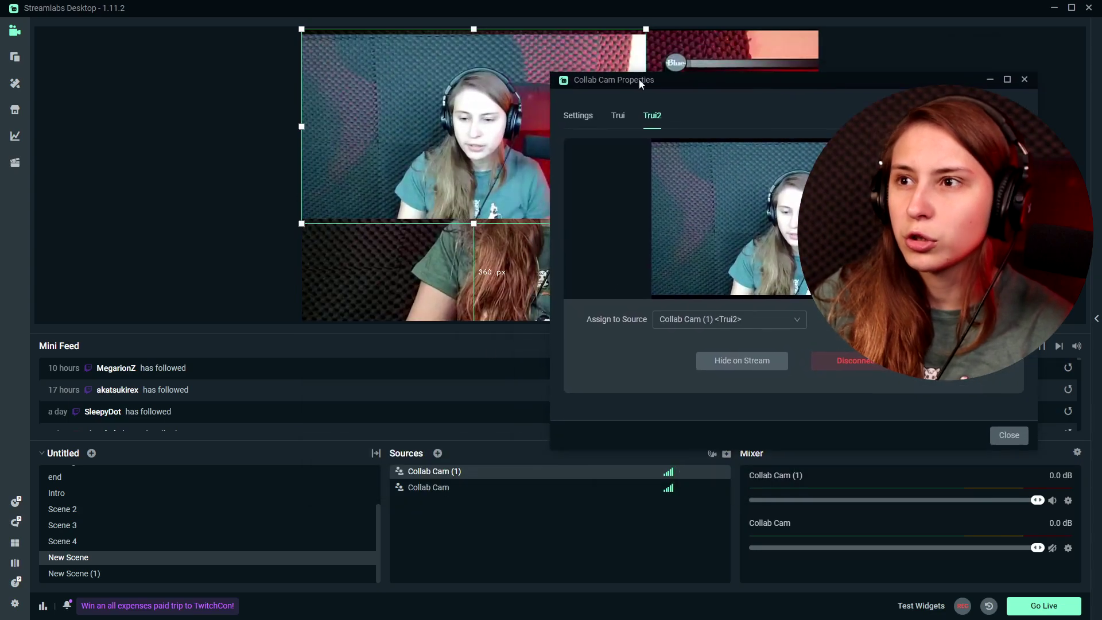
drag(673, 82, 378, 62)
click(419, 298)
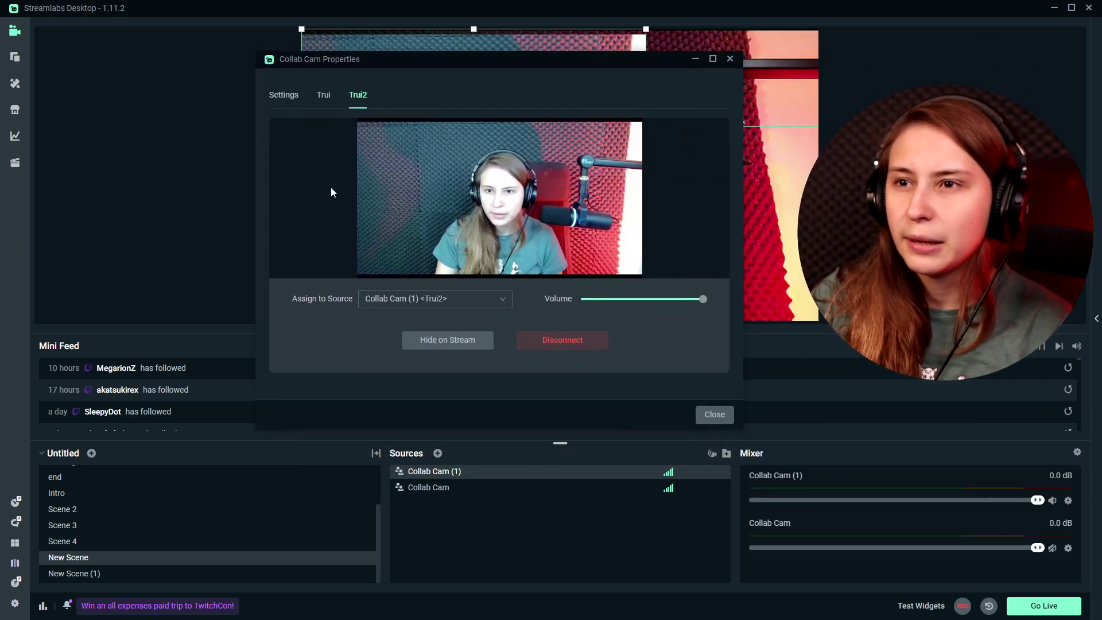
click(459, 349)
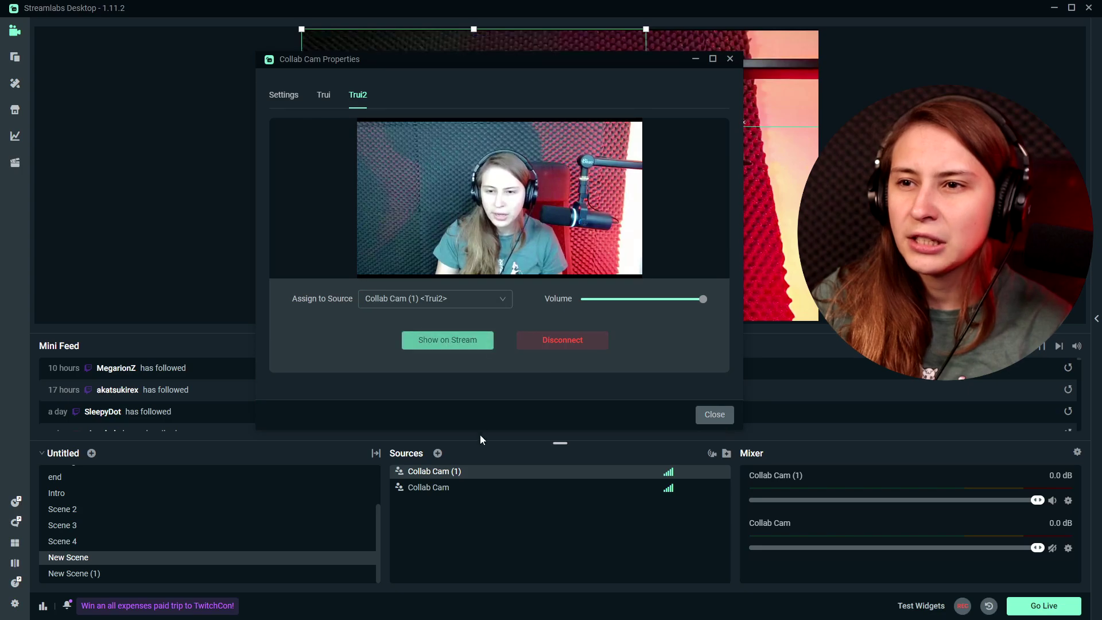
Step: Show the second guest on stream and scale down both guest cameras, stacking the second guest above the first along the canvas's left edge
click(420, 348)
click(695, 61)
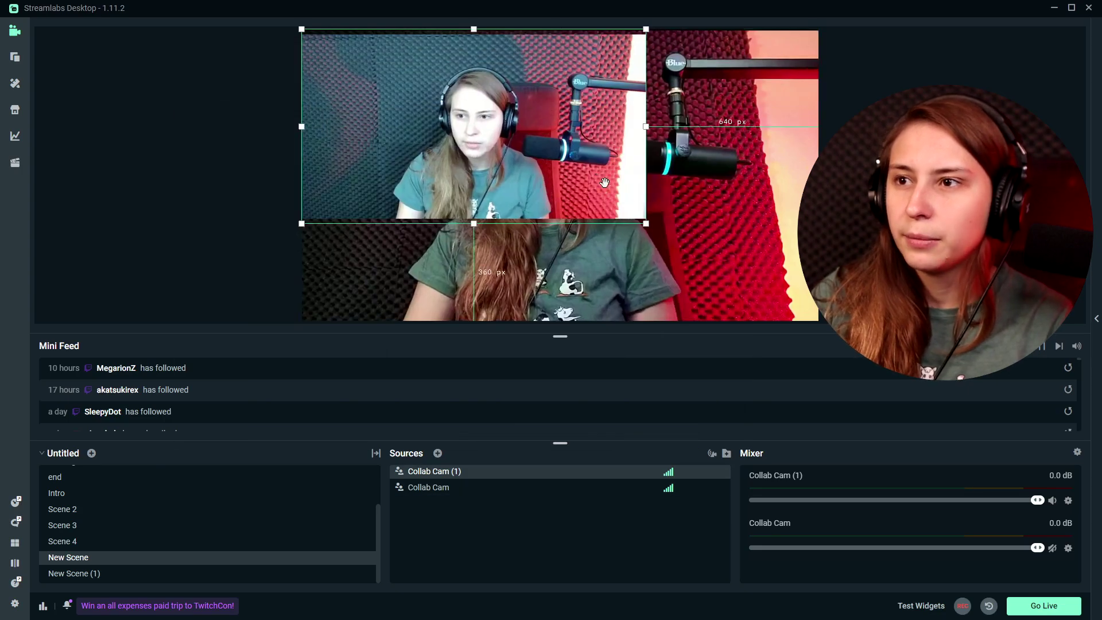
click(806, 49)
drag(818, 29, 534, 252)
click(572, 114)
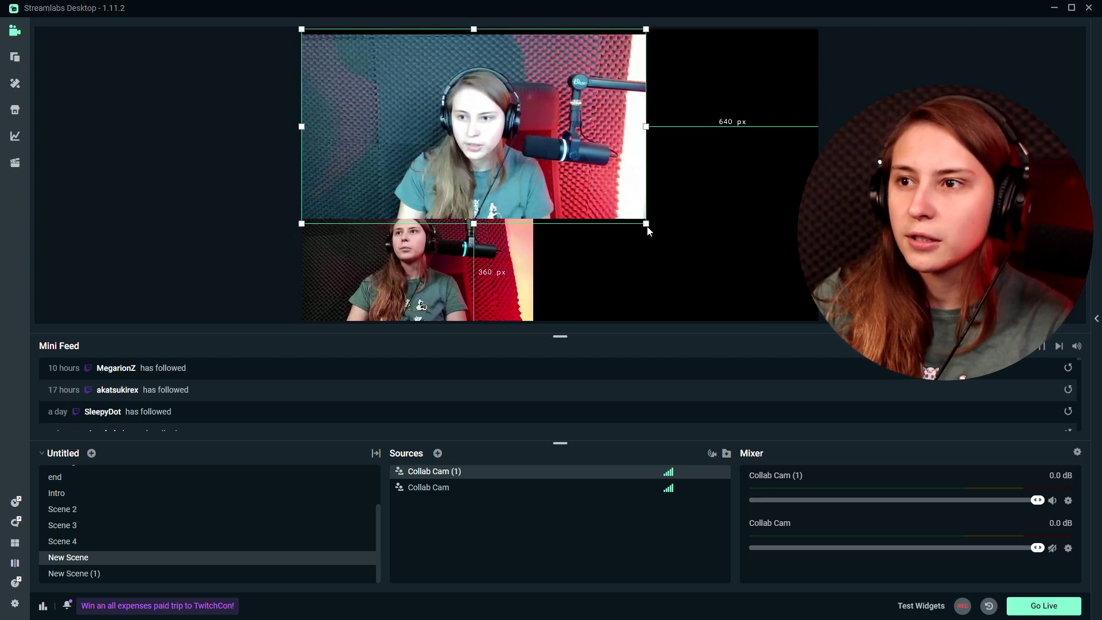
drag(646, 223, 589, 187)
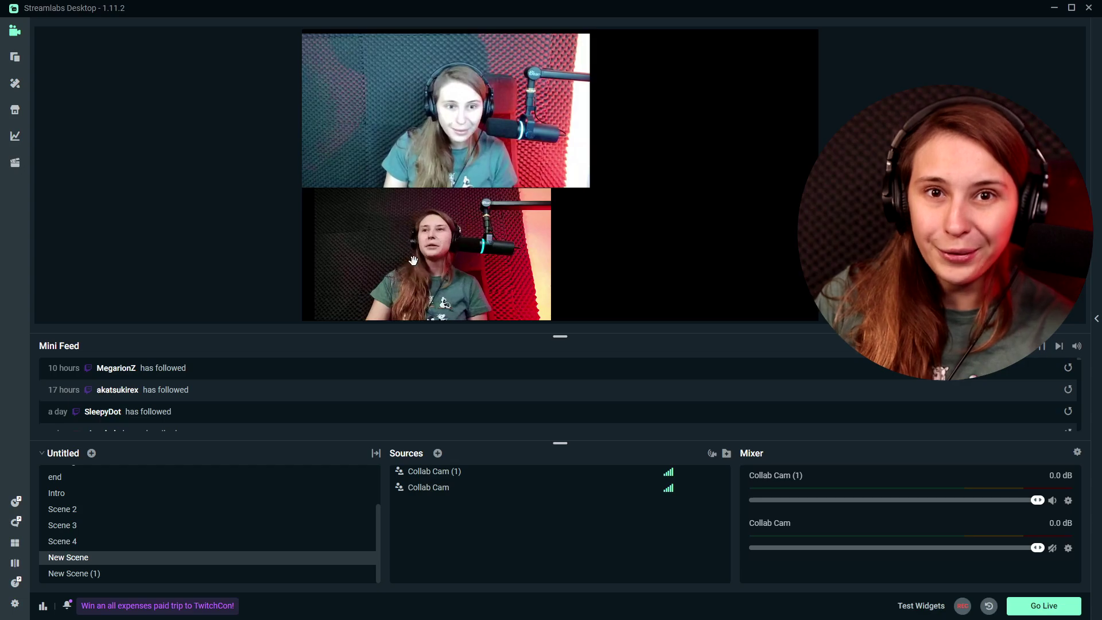
Step: Switch to the browser and share the second guest's entire screen from the Streamlabs join page
double_click(422, 100)
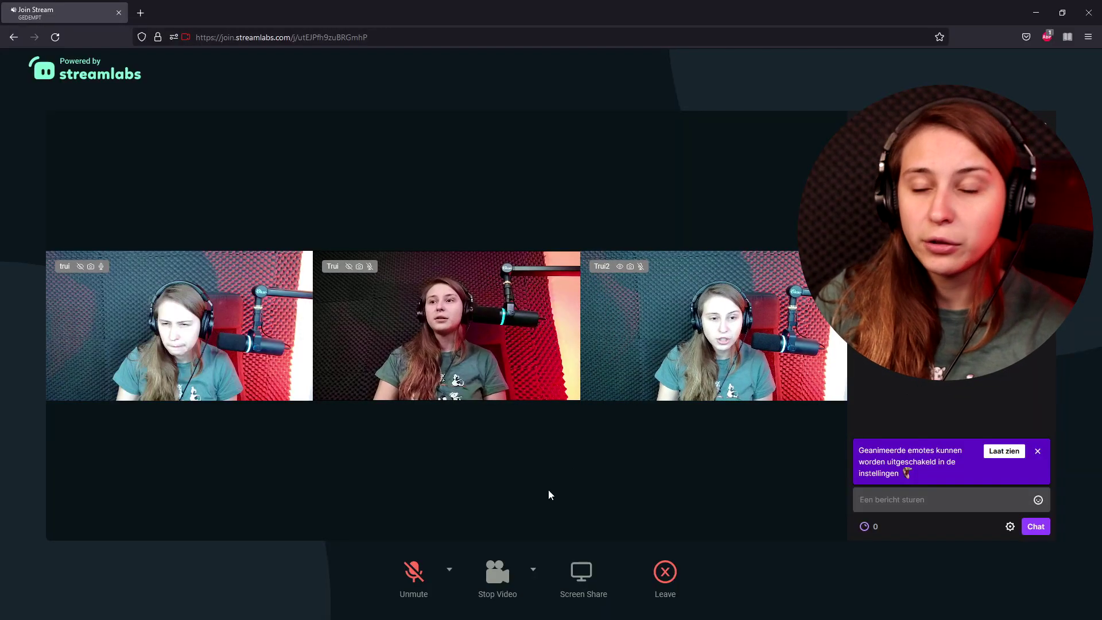
click(581, 574)
click(319, 298)
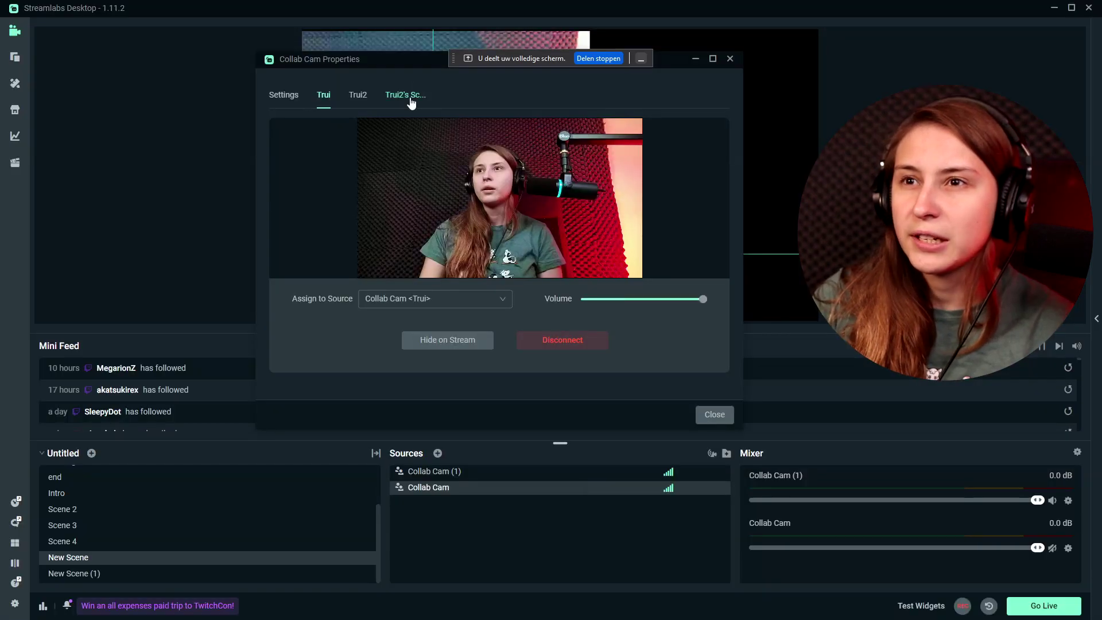
Step: In Streamlabs Desktop, assign the guest's shared screen to a new source named Collab Cam (2) and show it on stream
click(408, 95)
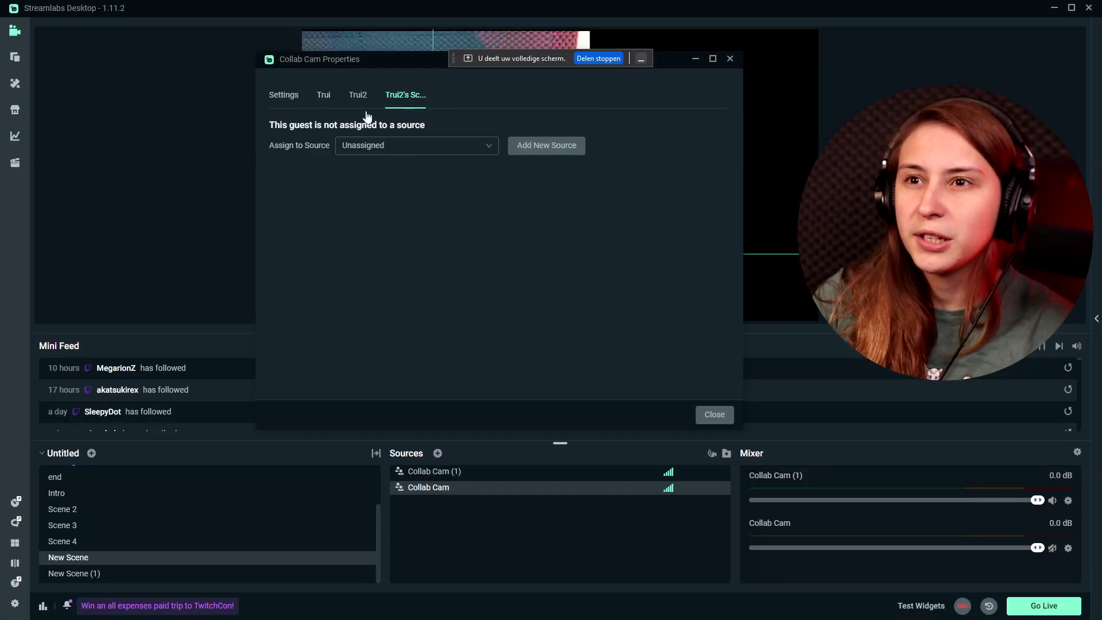
click(390, 147)
click(540, 146)
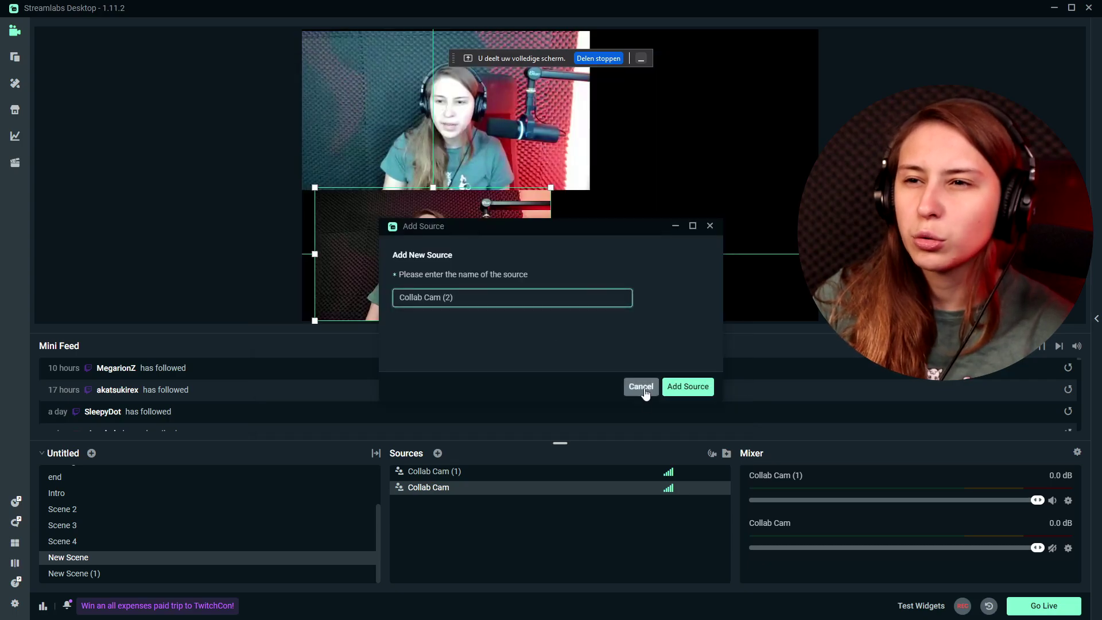
click(688, 386)
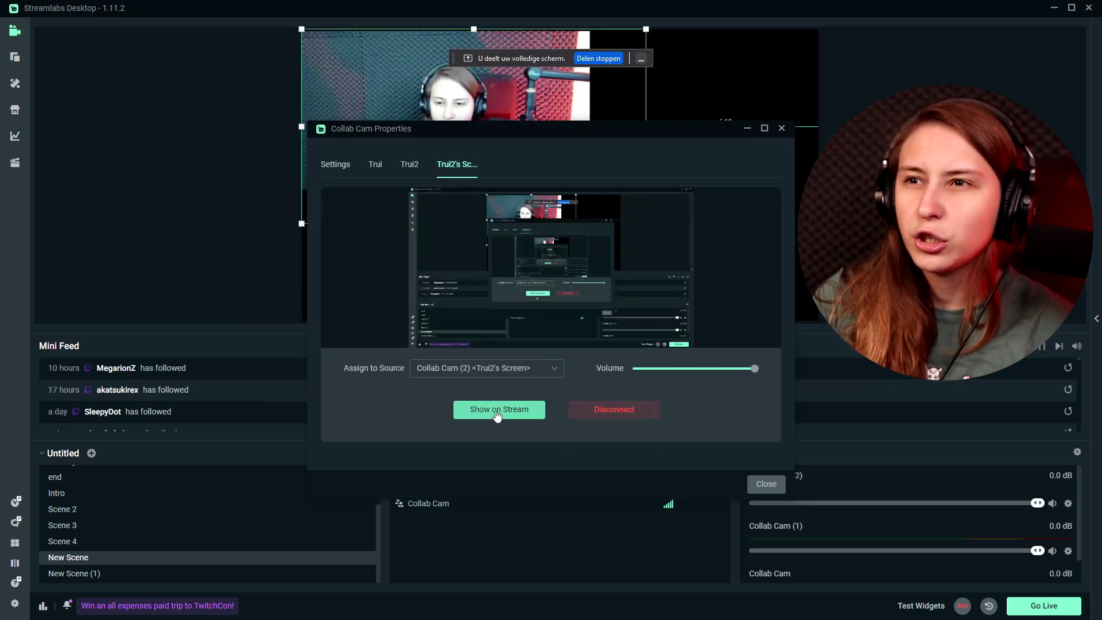
click(747, 128)
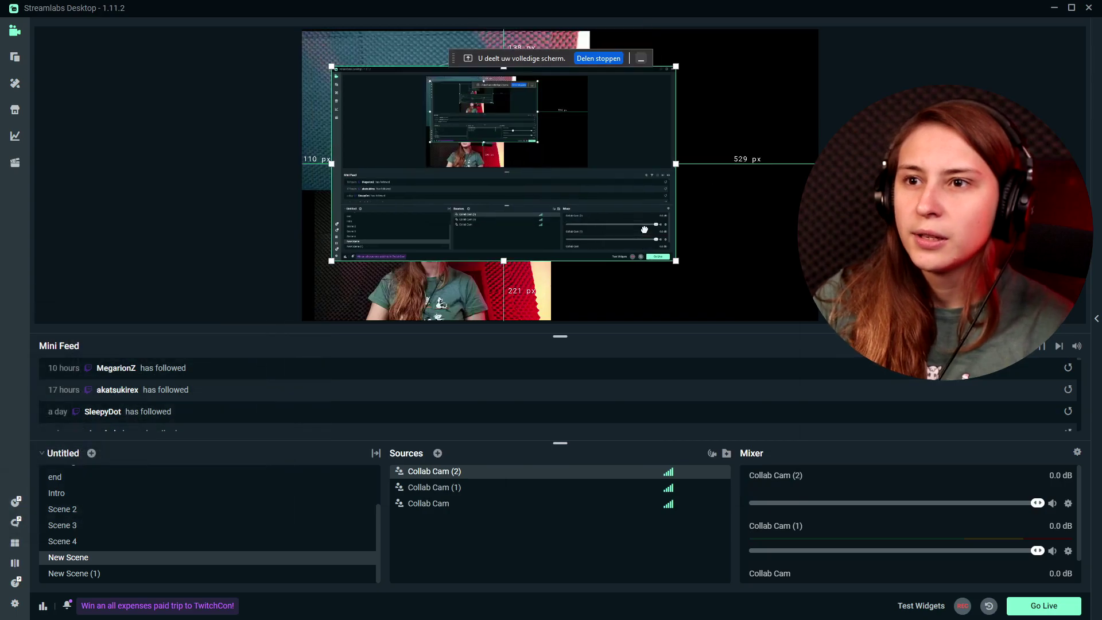
Step: Shrink the shared screen and move it to the empty area beside the cameras, and stop screen sharing in the browser
drag(645, 229, 713, 252)
drag(402, 287, 539, 207)
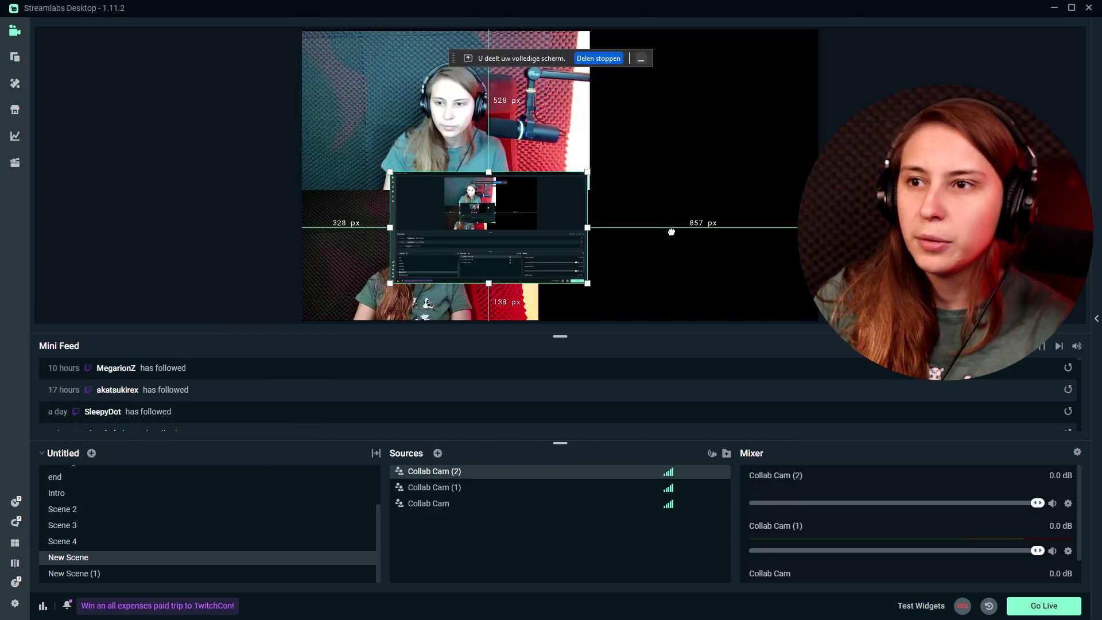
drag(683, 230, 788, 186)
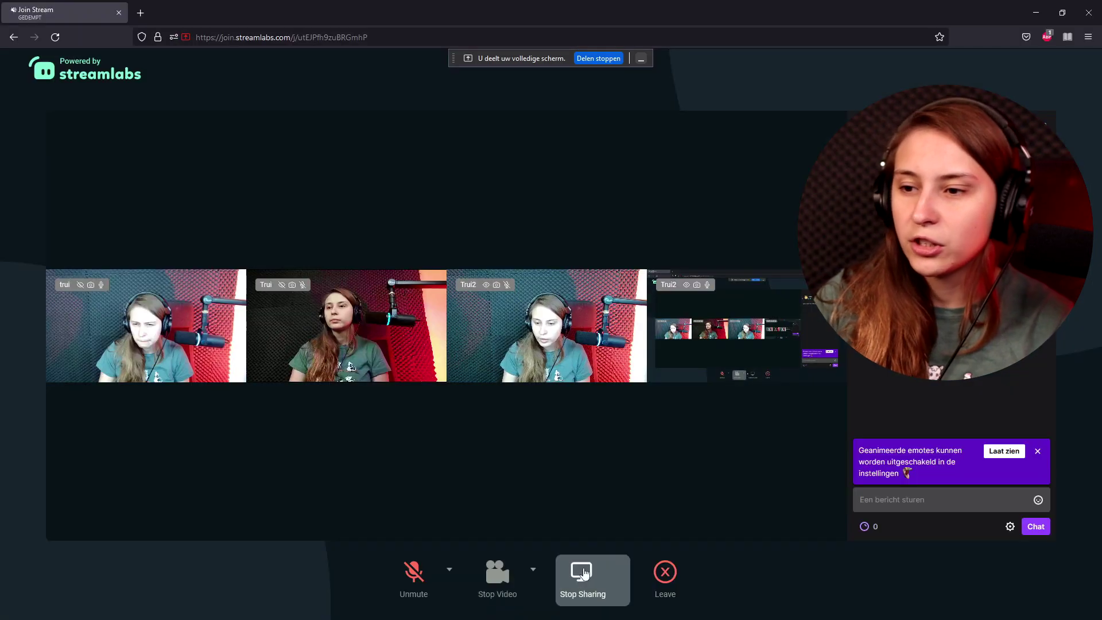
click(580, 577)
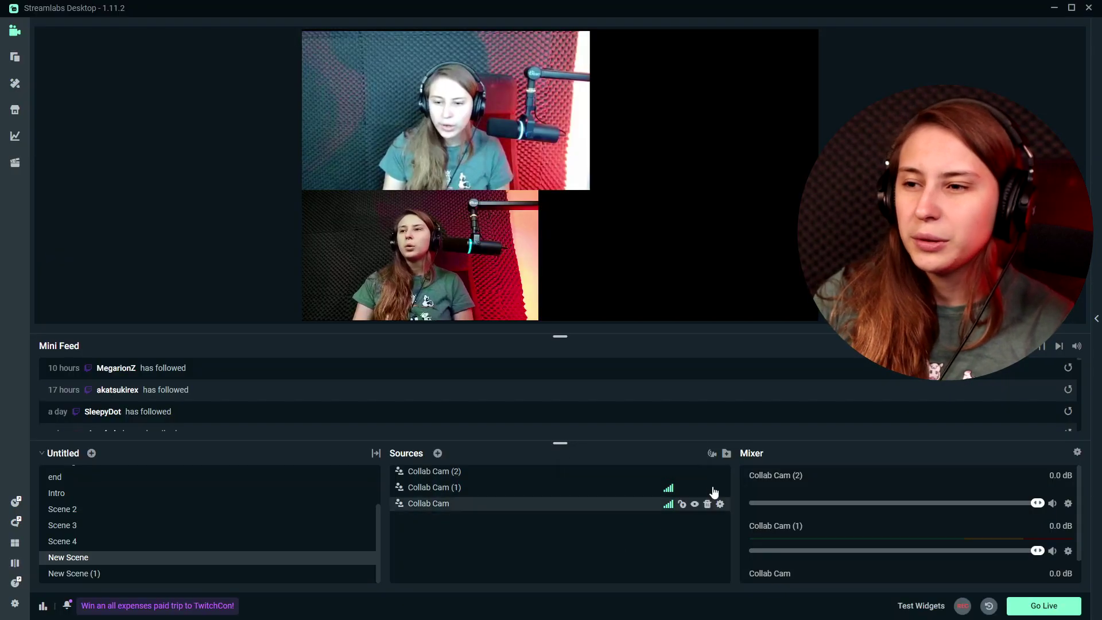
Step: In the Streamlabs Desktop Collab Cam properties, toggle the second guest's visibility on stream and disconnect the first guest
double_click(649, 487)
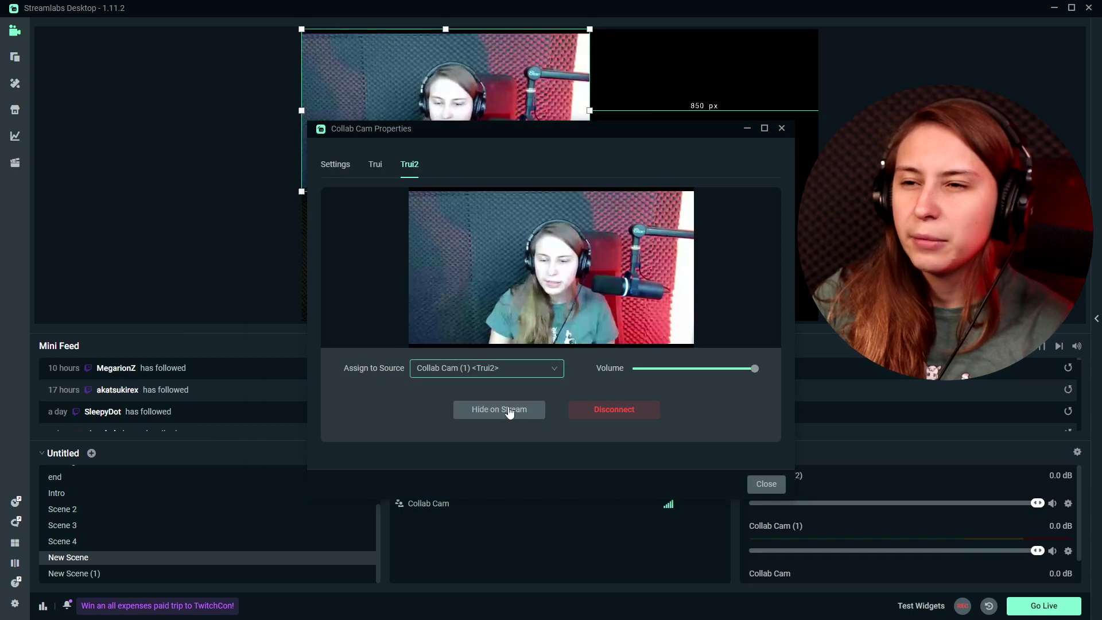
click(508, 410)
click(496, 415)
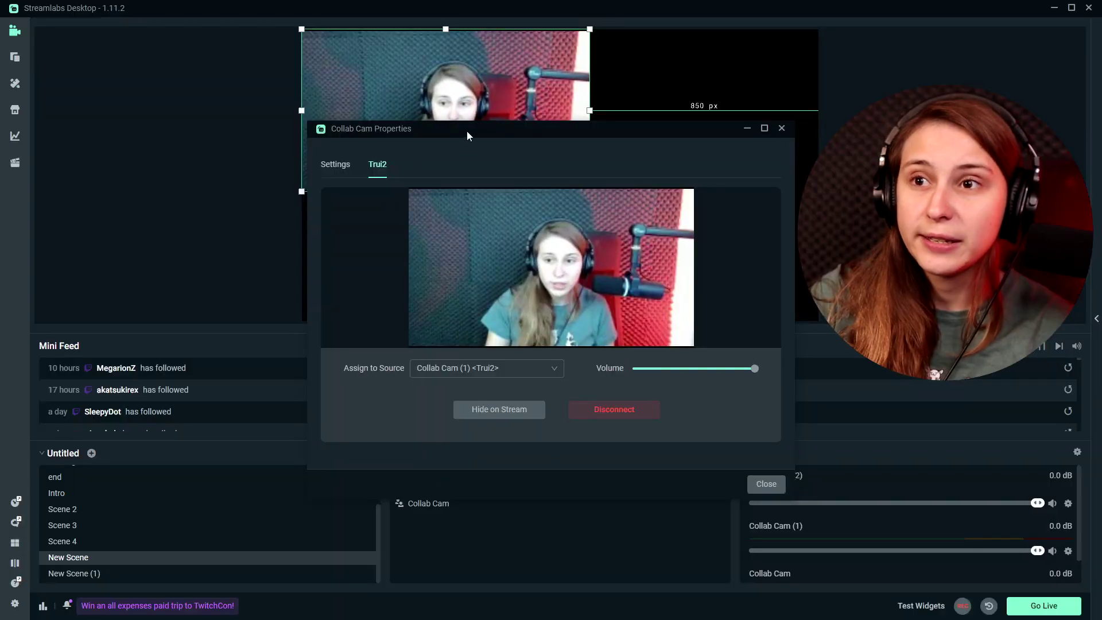
drag(466, 130, 568, 121)
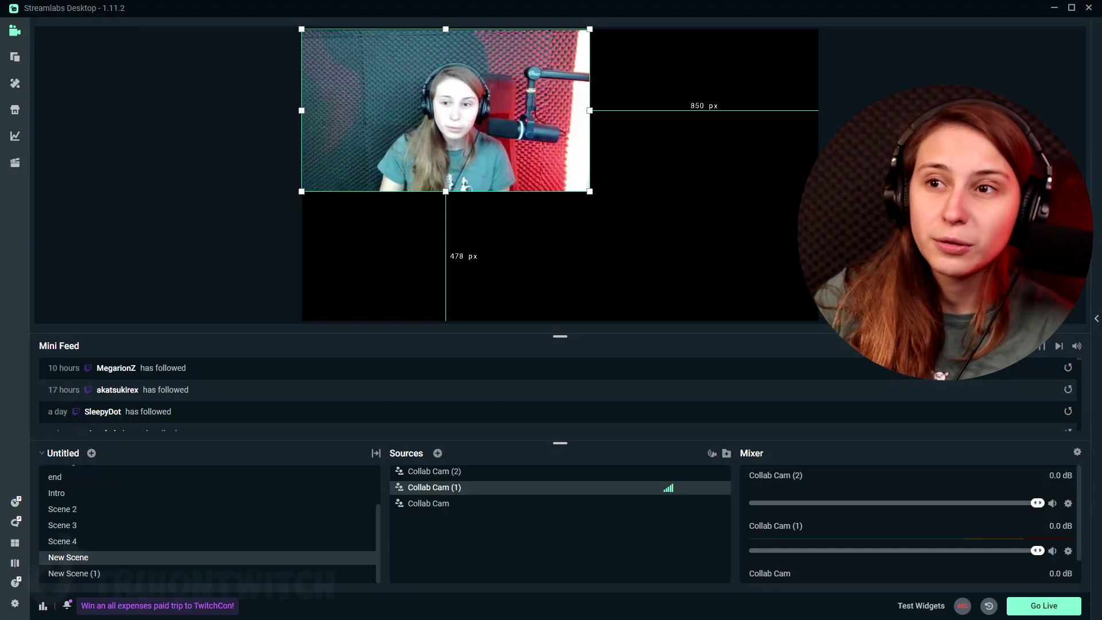
Step: Enlarge the second guest's camera and crop its sides, leaving about 577 px of canvas to its left and 641 px to its right
drag(483, 162, 730, 217)
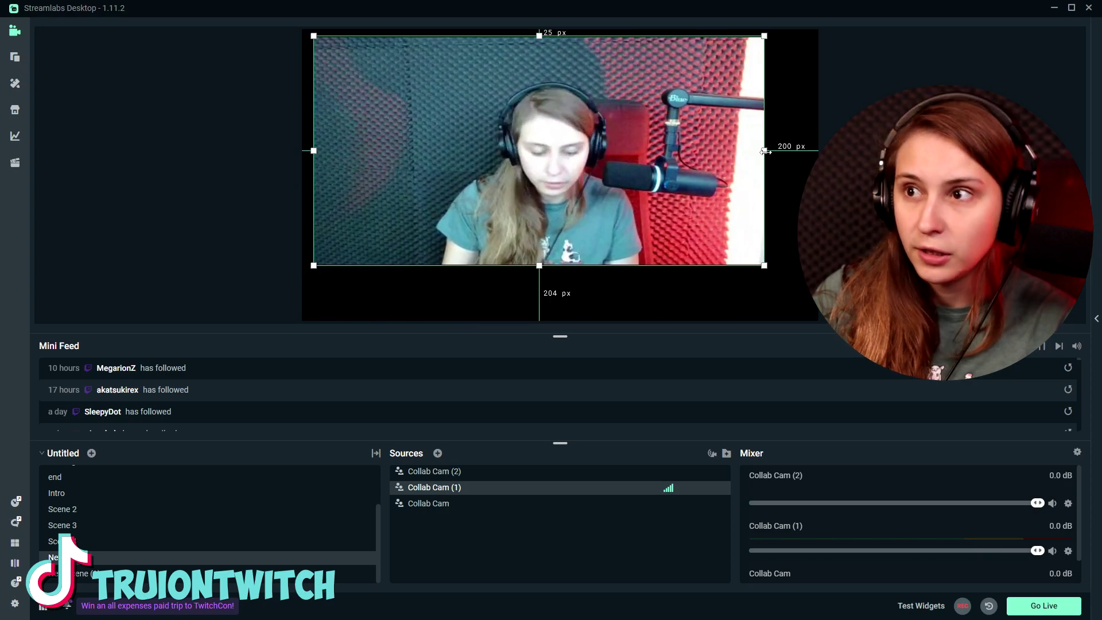
drag(765, 151, 646, 151)
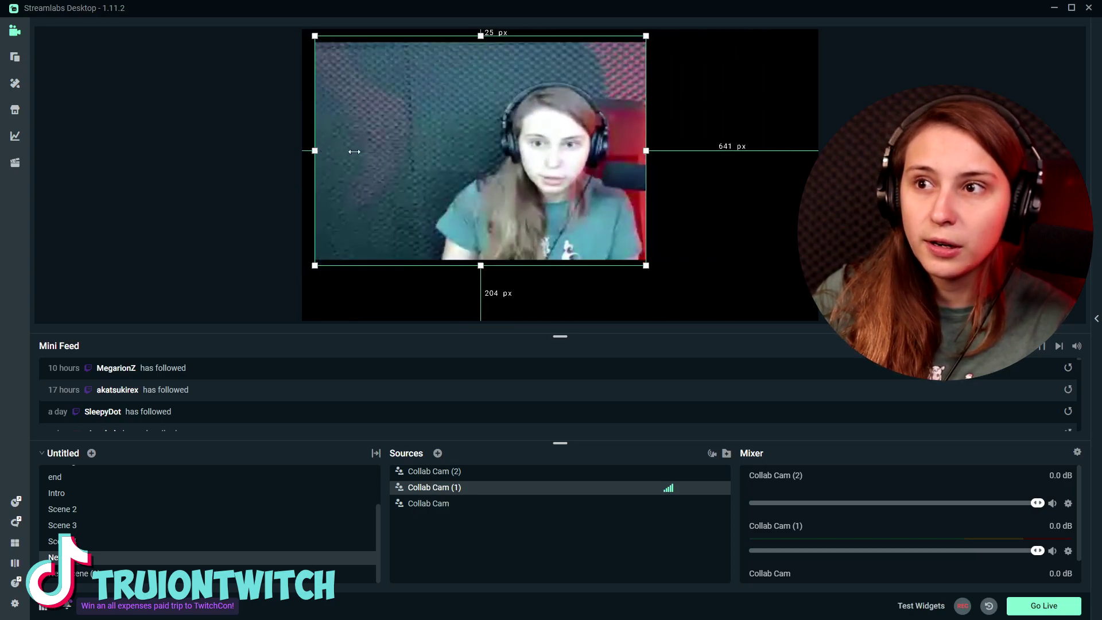
drag(314, 151, 457, 151)
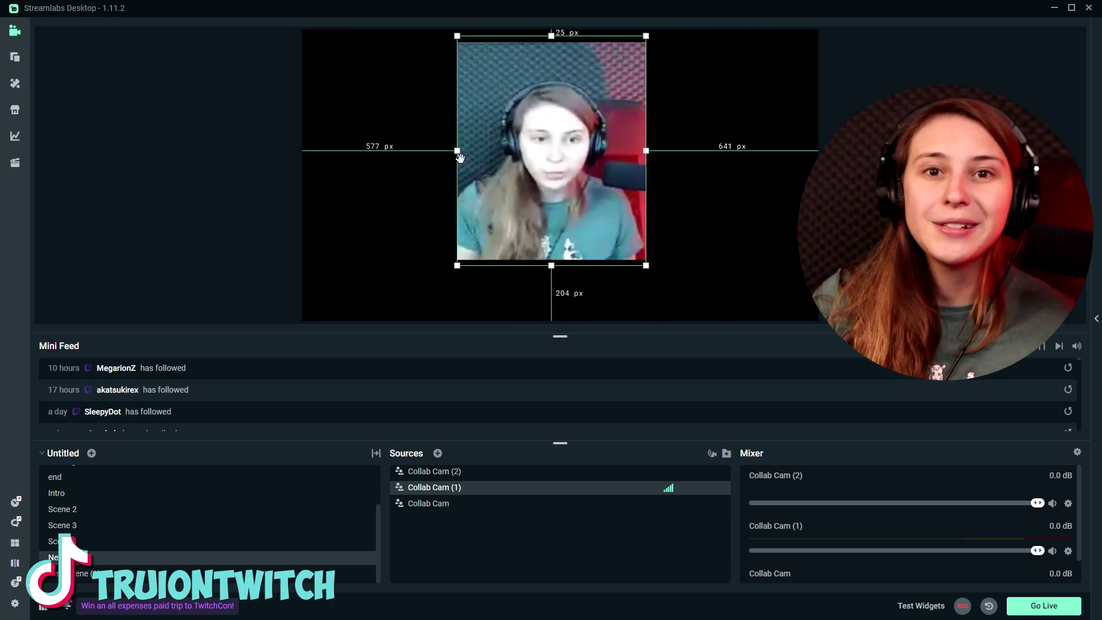